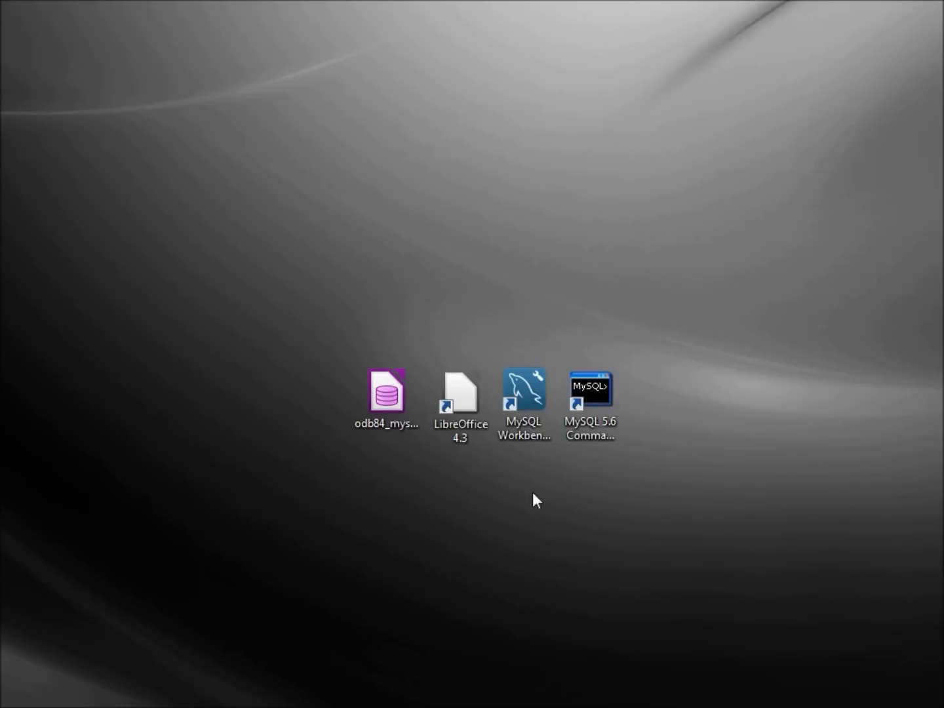
# Open MySQL Workbench and connect to Local instance MySQL56 as root, entering the account password
pyautogui.click(523, 388)
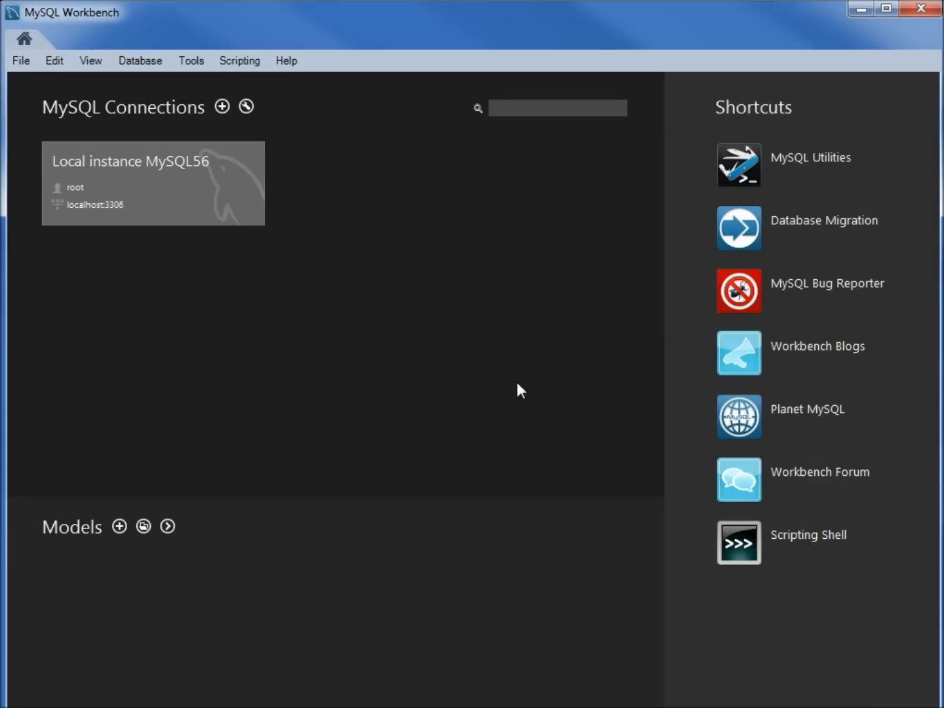
pyautogui.click(201, 175)
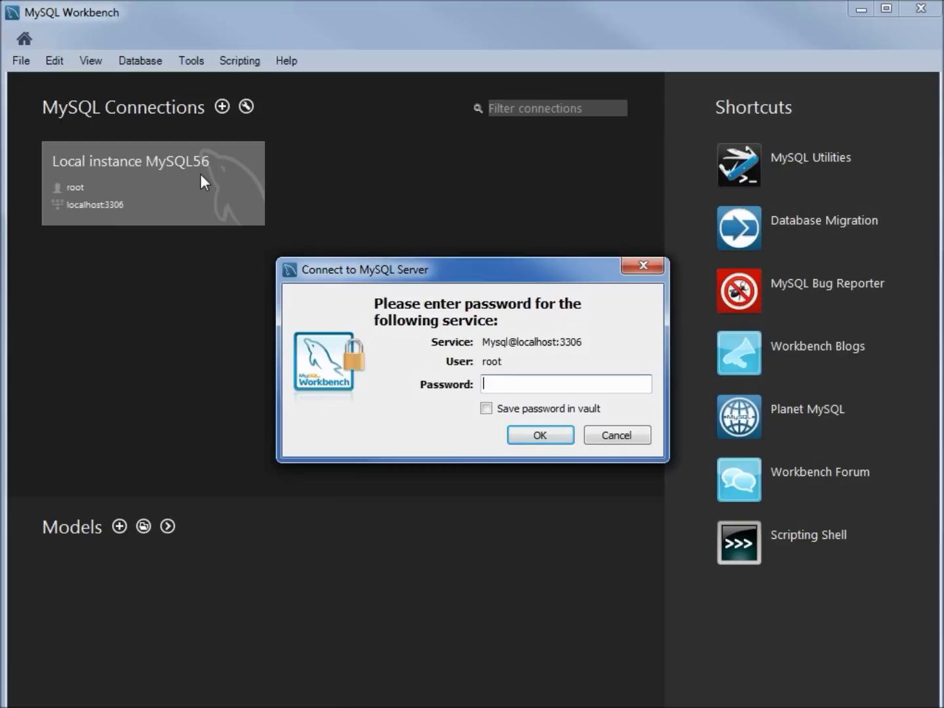
pyautogui.write('*******')
pyautogui.click(541, 439)
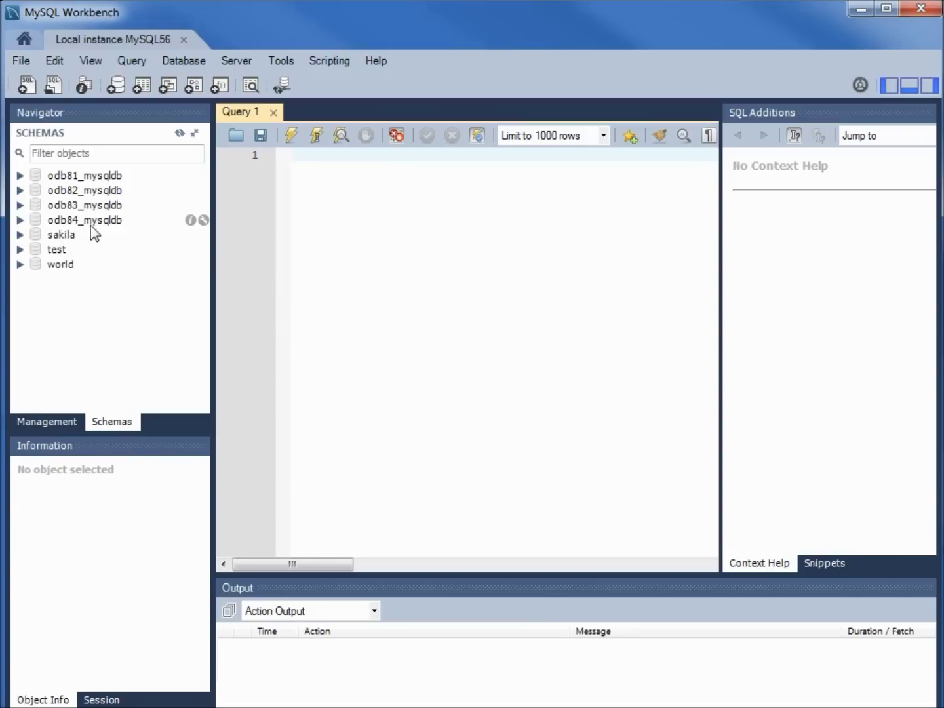
# Expand the odb84_mysqldb schema, view its name and collation settings, and close them
pyautogui.click(20, 222)
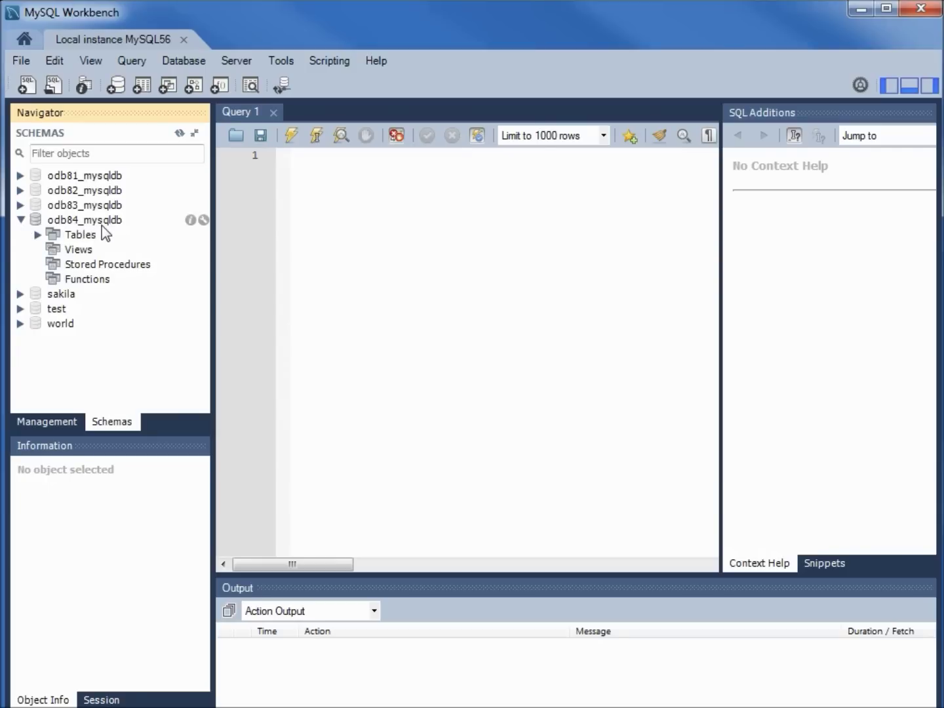
pyautogui.click(203, 221)
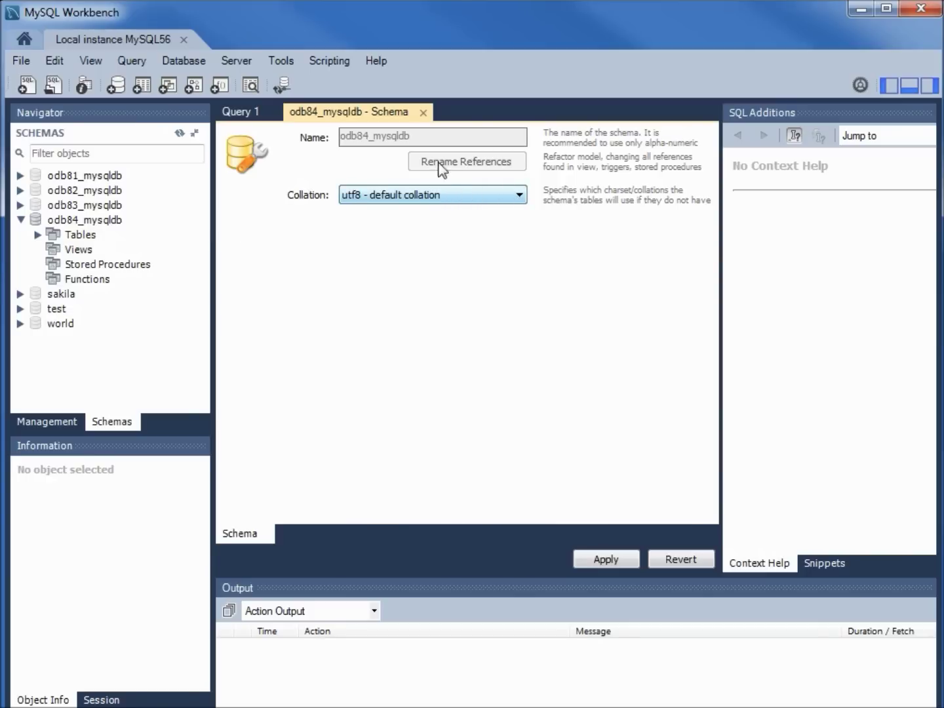
pyautogui.click(423, 114)
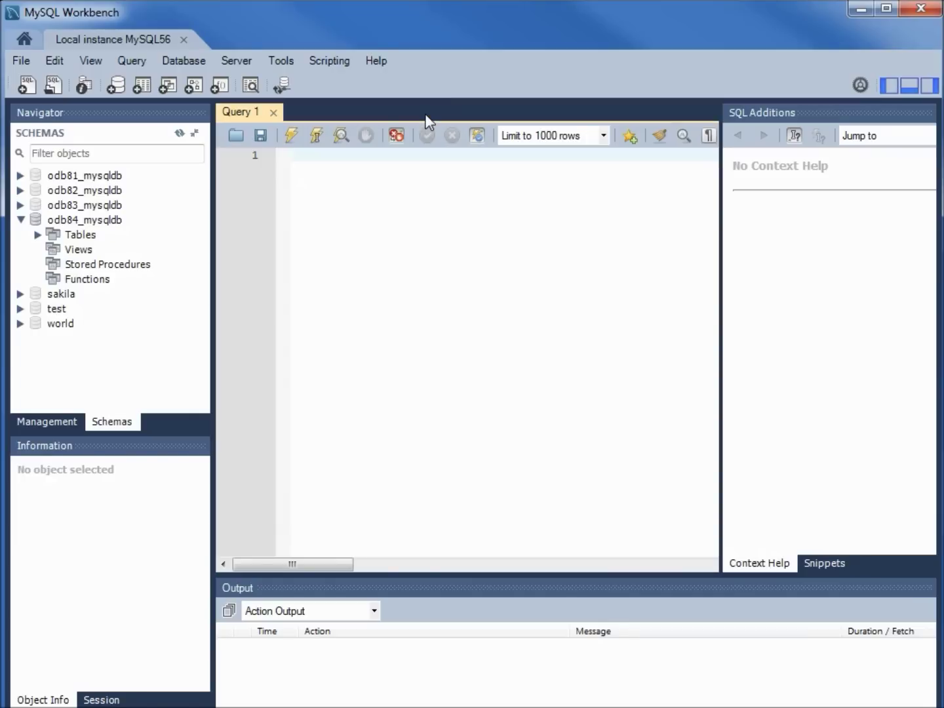
# Inspect the odb84_mysqldb schema's general info, tables, columns, indexes and user grants
pyautogui.moveTo(143, 218)
pyautogui.click(190, 220)
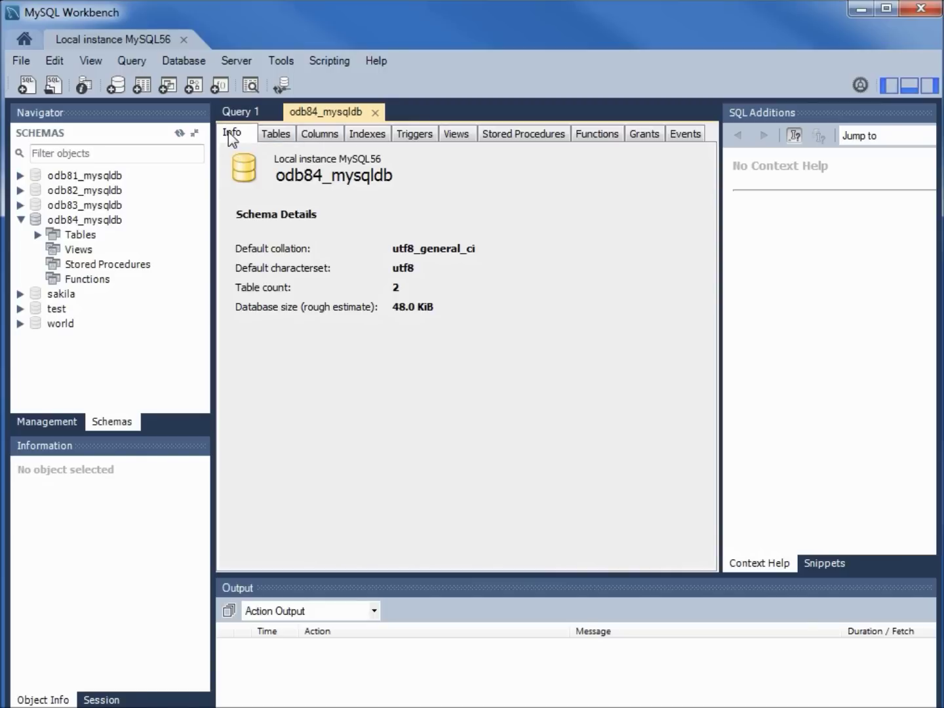
pyautogui.click(274, 133)
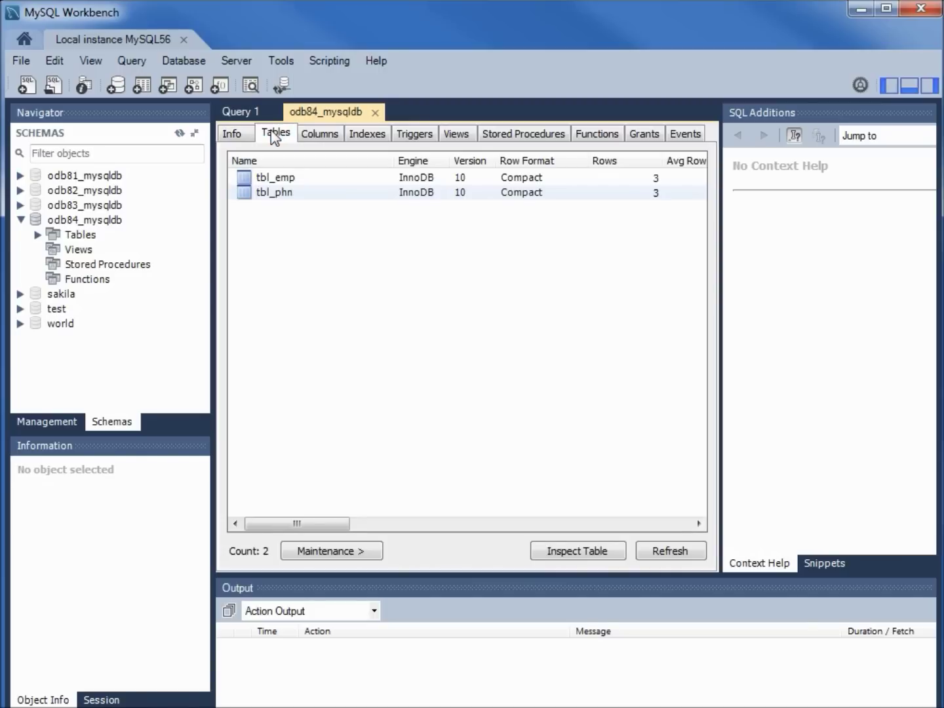
pyautogui.click(319, 135)
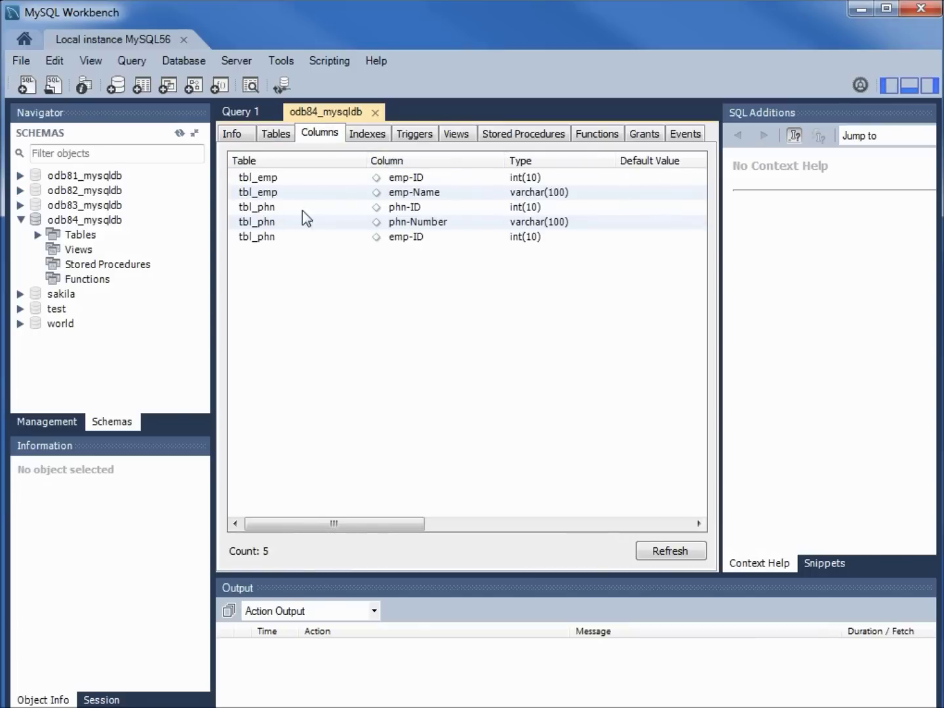
pyautogui.click(355, 136)
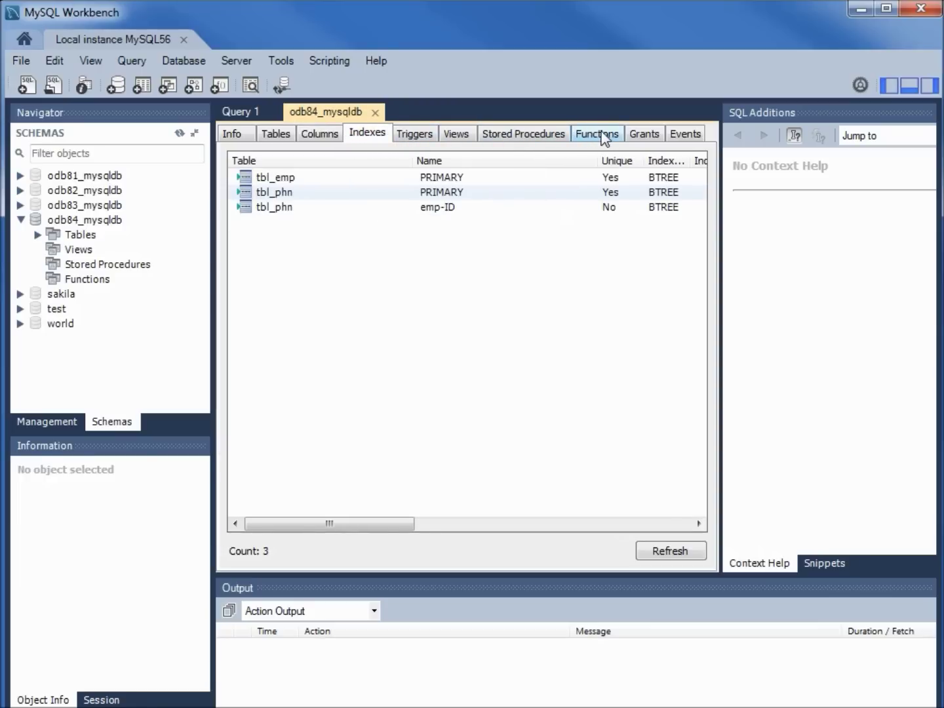
pyautogui.click(640, 139)
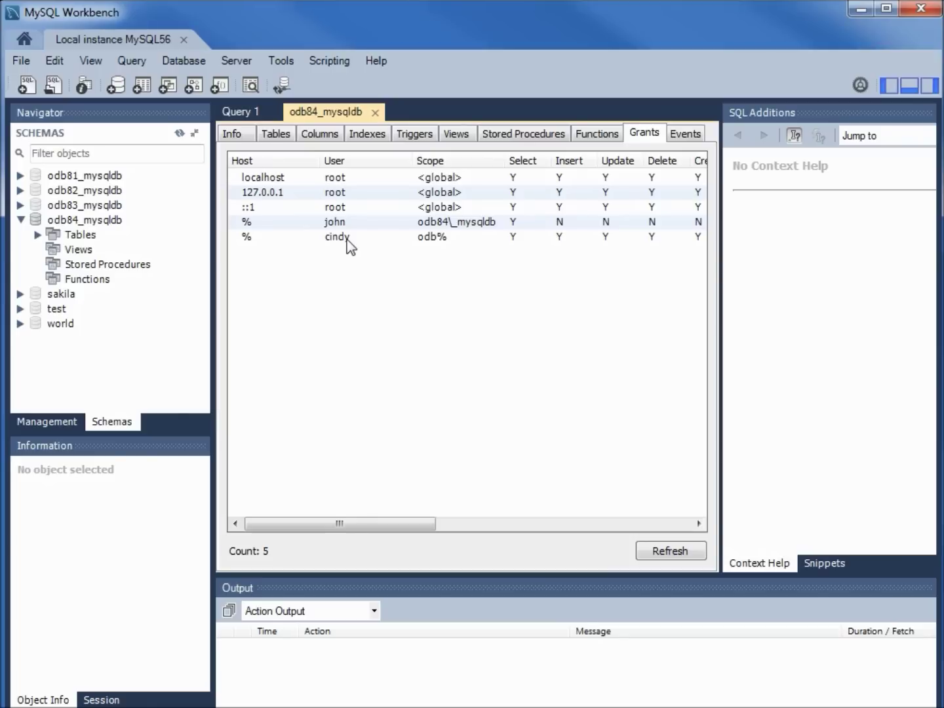
# View the rows of the tbl_emp table and its table details, closing the details when done
pyautogui.click(38, 236)
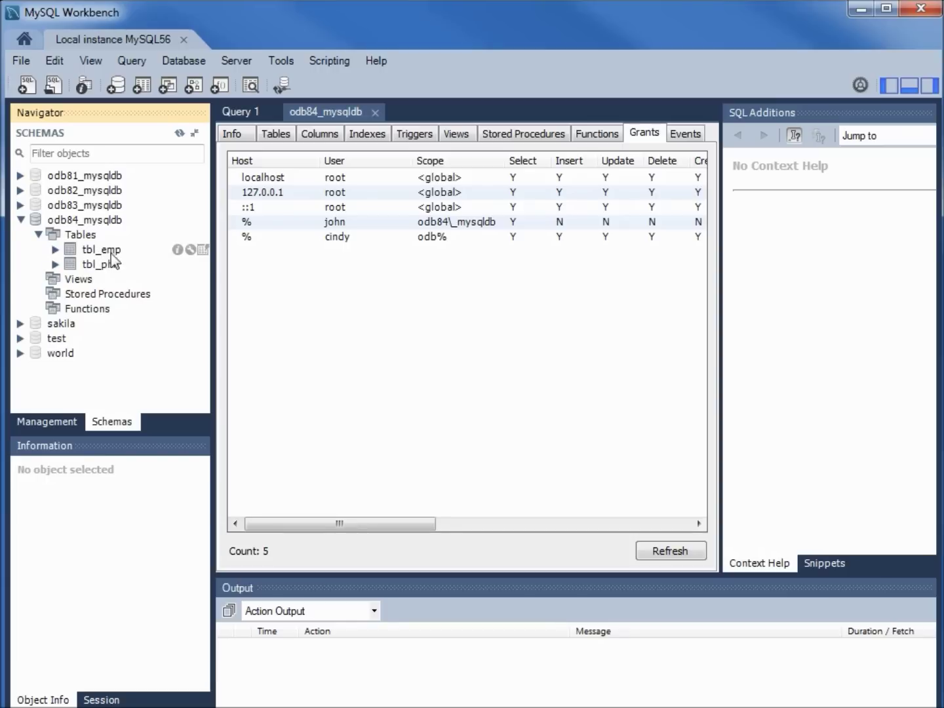
pyautogui.click(204, 250)
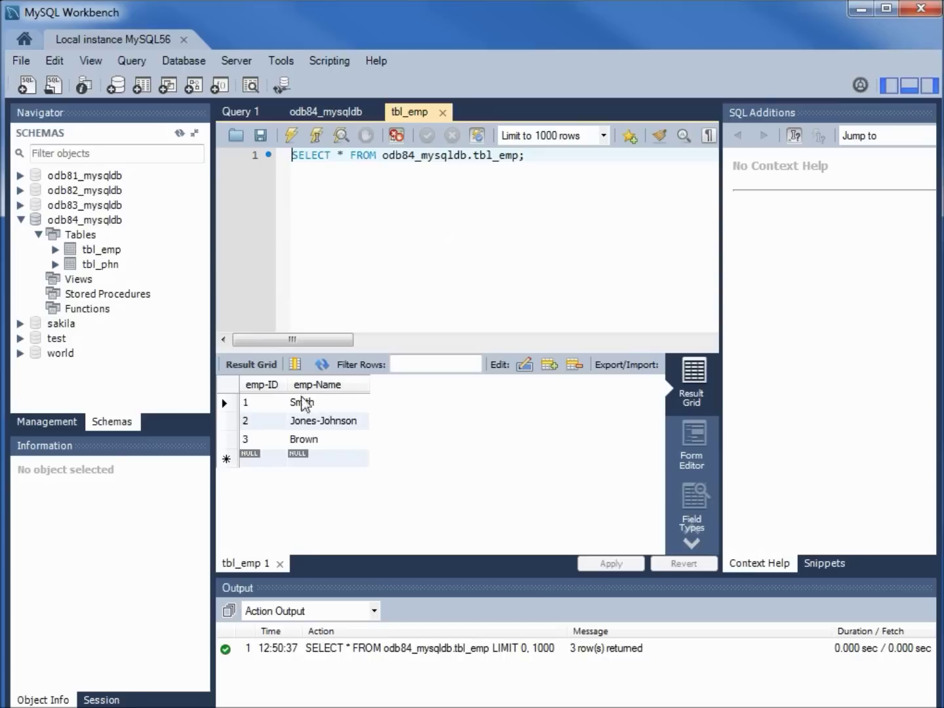
pyautogui.moveTo(141, 253)
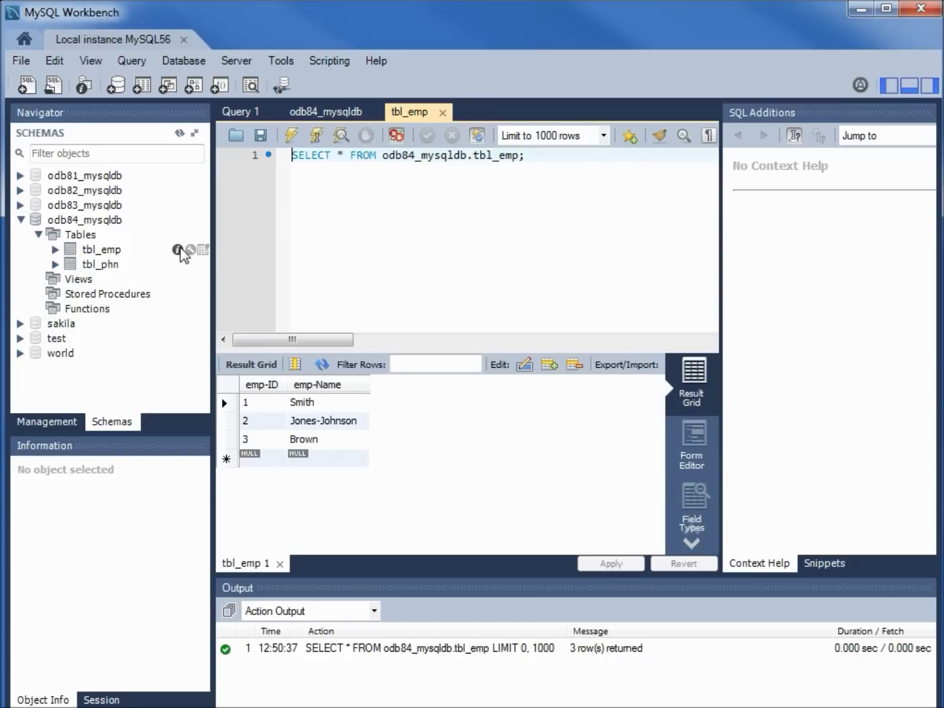
pyautogui.click(178, 250)
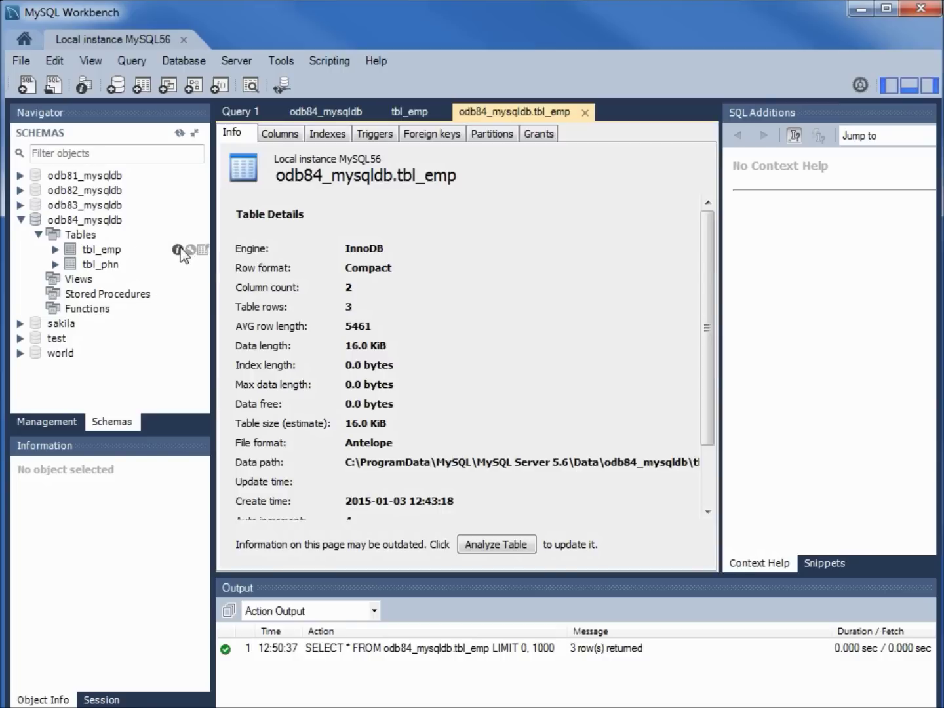
pyautogui.click(585, 113)
# Open the structure of tbl_emp for editing and hide the output area to enlarge the editor
pyautogui.moveTo(194, 255)
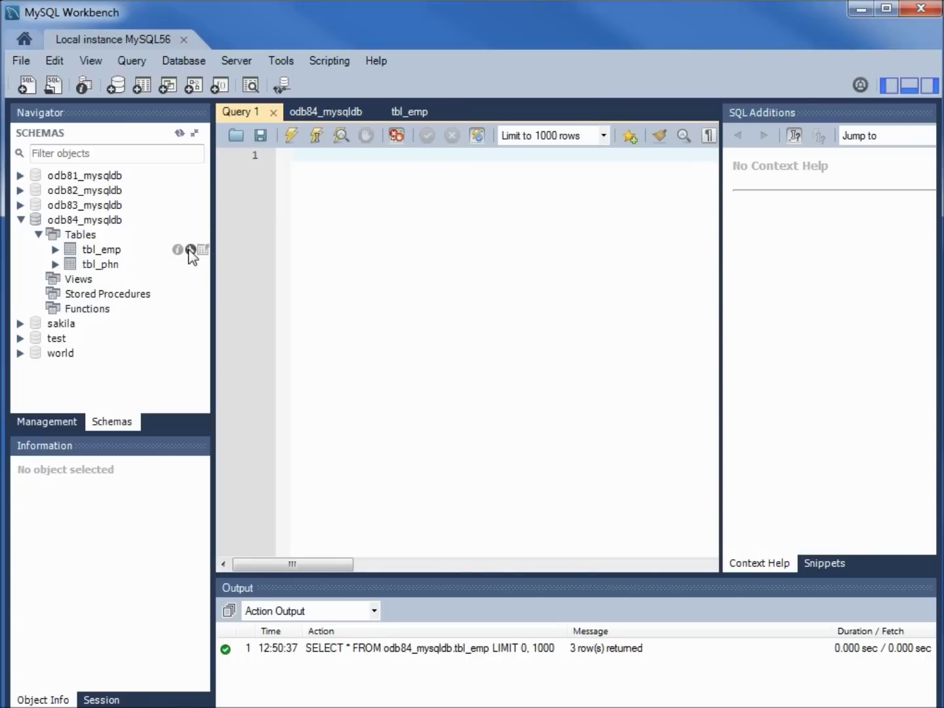
pyautogui.click(191, 251)
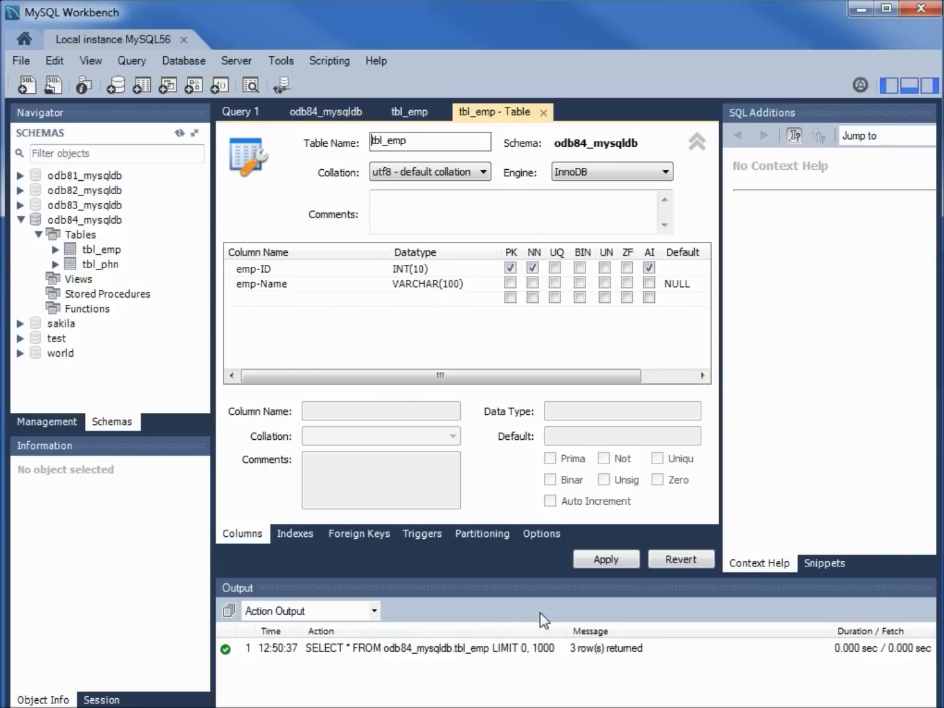
pyautogui.click(908, 86)
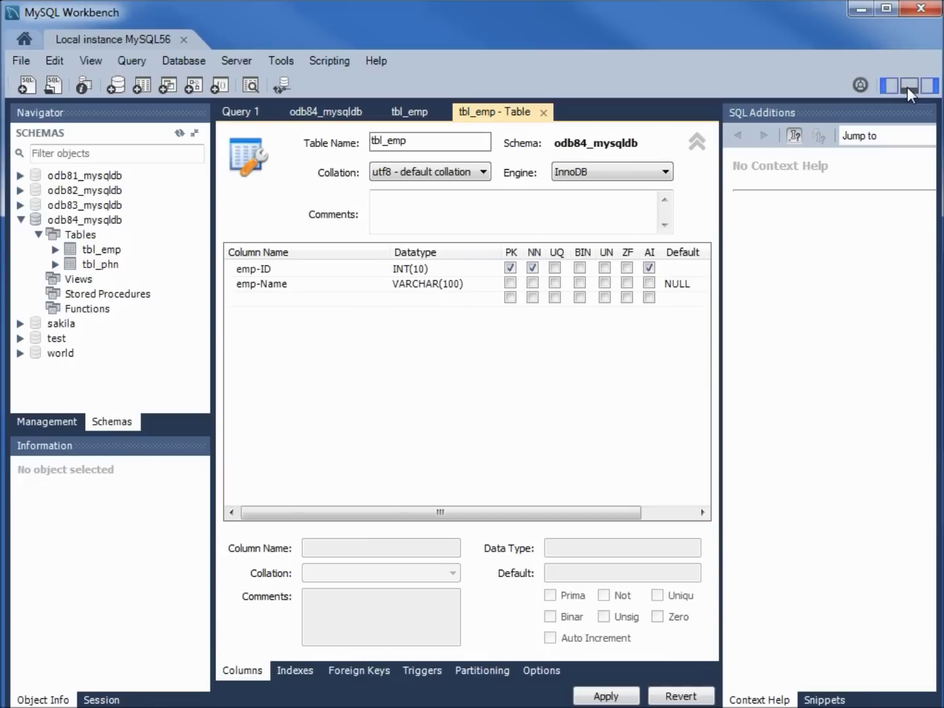
# Add a column named emp-Addr to tbl_emp, keeping VARCHAR(45) as its data type
pyautogui.click(291, 299)
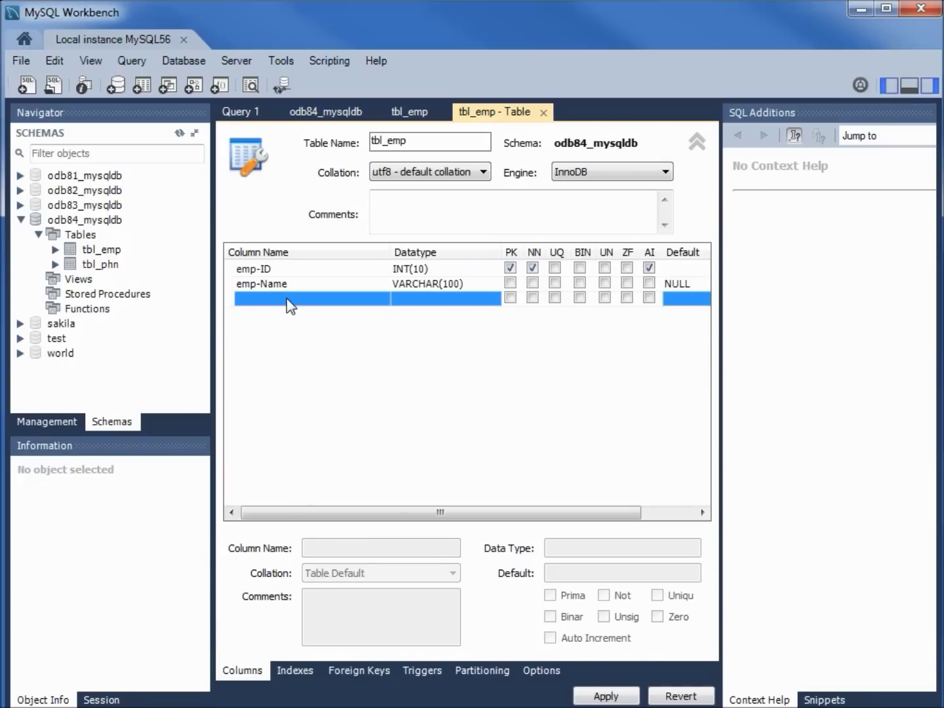
pyautogui.click(288, 299)
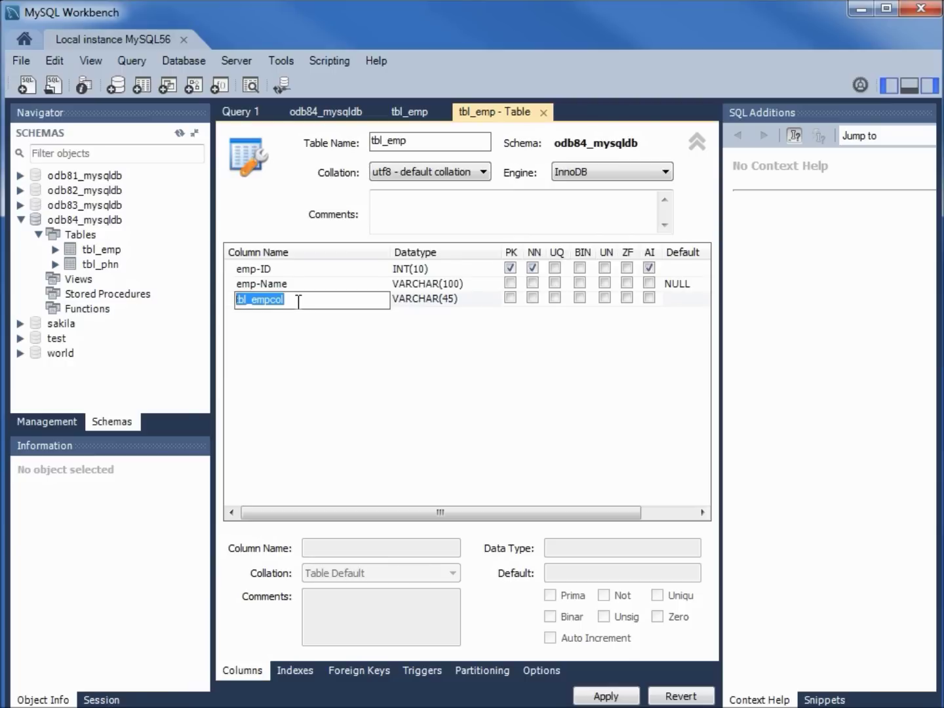
pyautogui.click(297, 300)
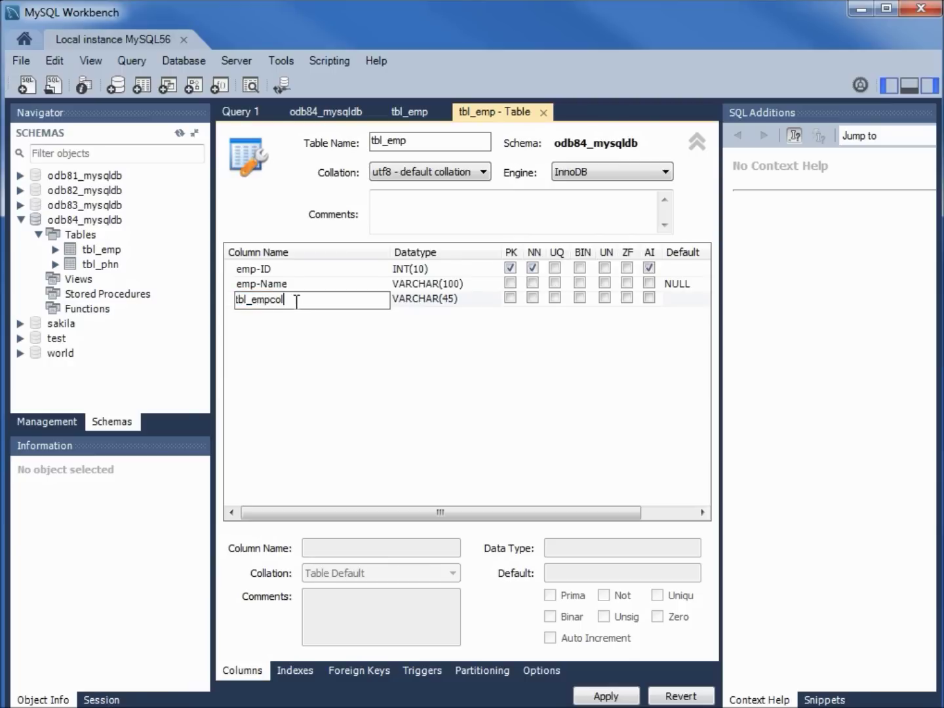
pyautogui.press('BackSpace')
pyautogui.press('BackSpace')
pyautogui.press('BackSpace')
pyautogui.press('BackSpace')
pyautogui.press('BackSpace')
pyautogui.press('BackSpace')
pyautogui.press('BackSpace')
pyautogui.press('BackSpace')
pyautogui.press('BackSpace')
pyautogui.write('emp-Addr')
pyautogui.click(423, 298)
pyautogui.click(423, 298)
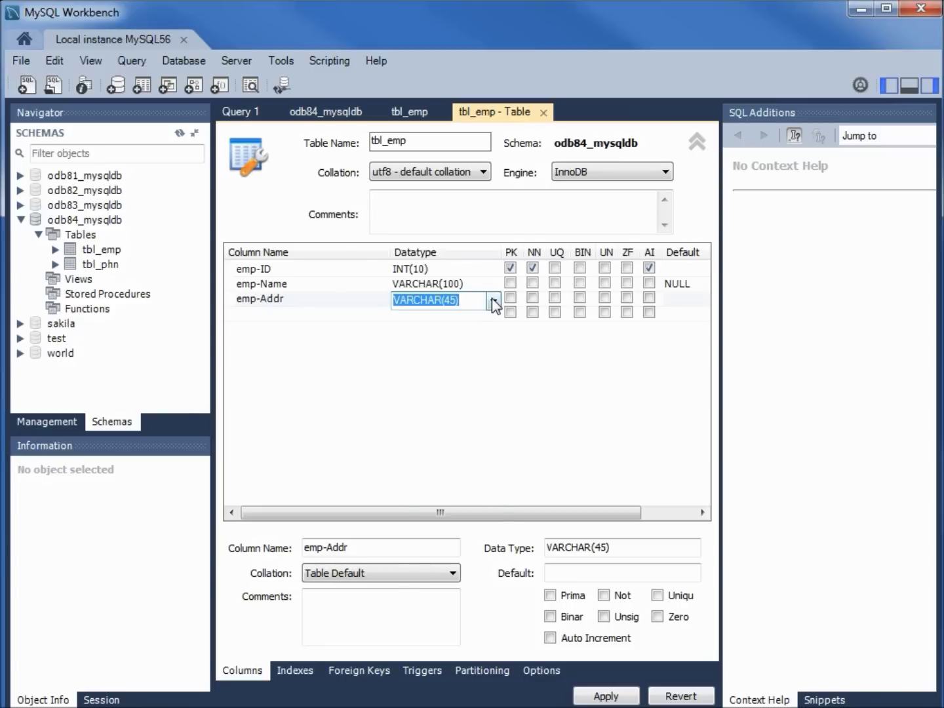
pyautogui.click(493, 301)
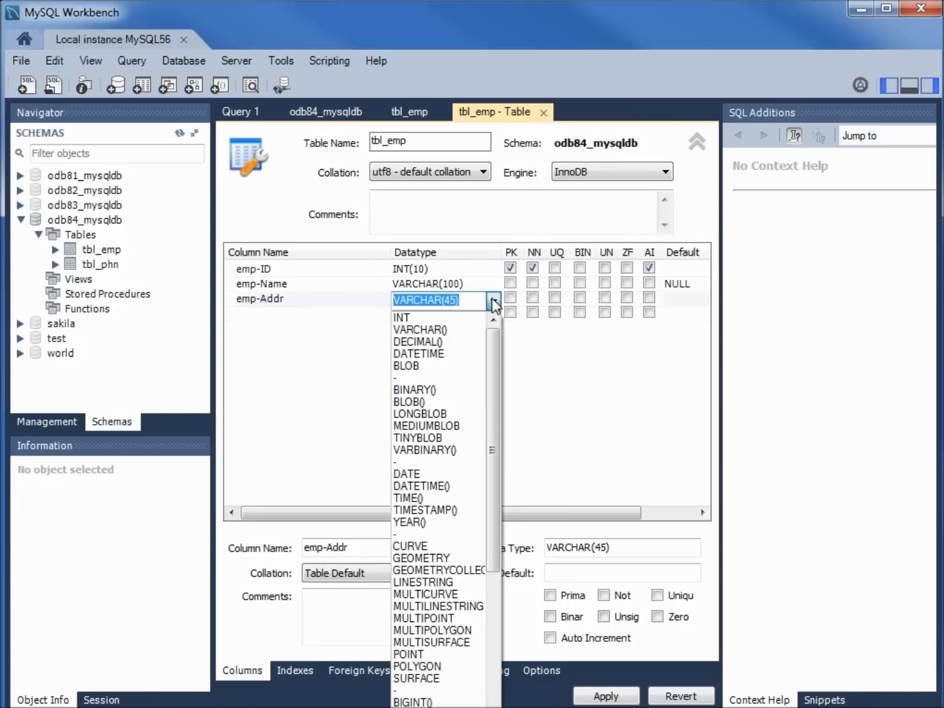
pyautogui.click(493, 301)
# Try marking the emp-Addr column as Not Null and clear the option again
pyautogui.click(510, 266)
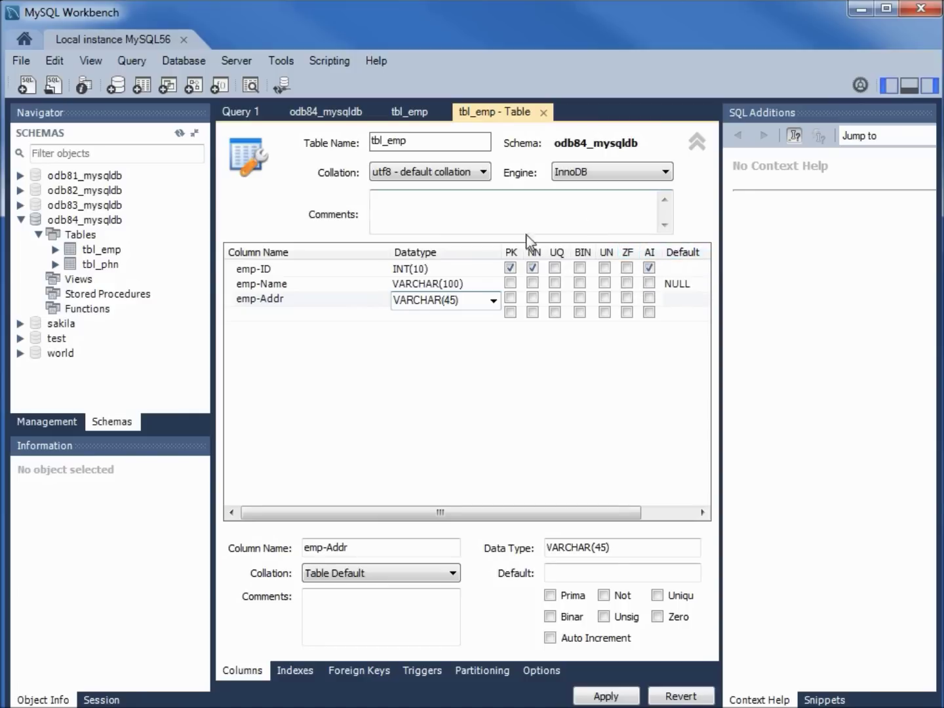
pyautogui.click(510, 299)
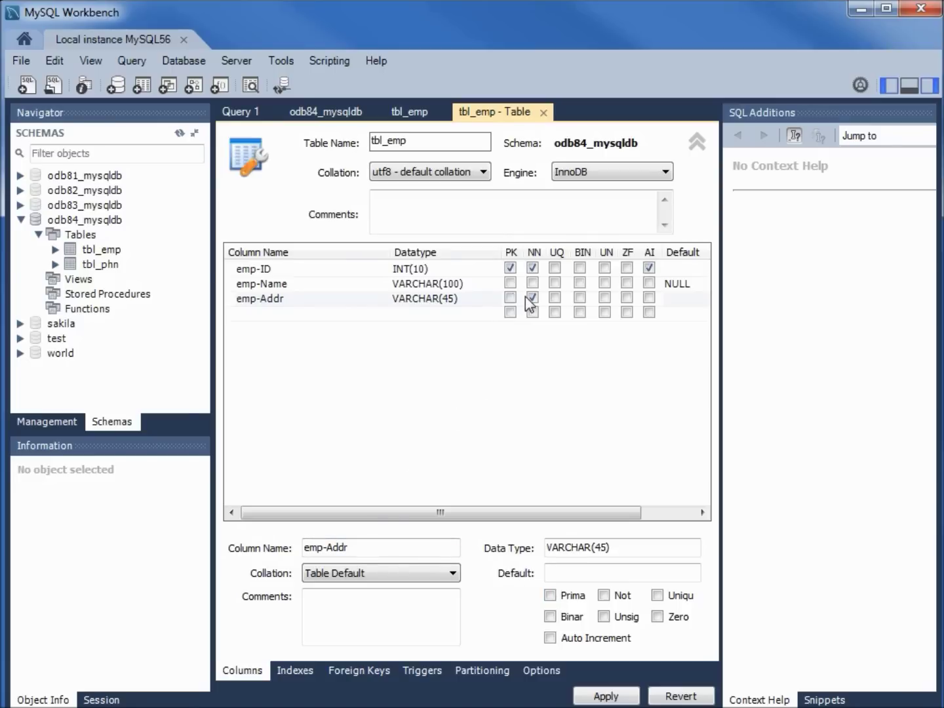
pyautogui.click(532, 298)
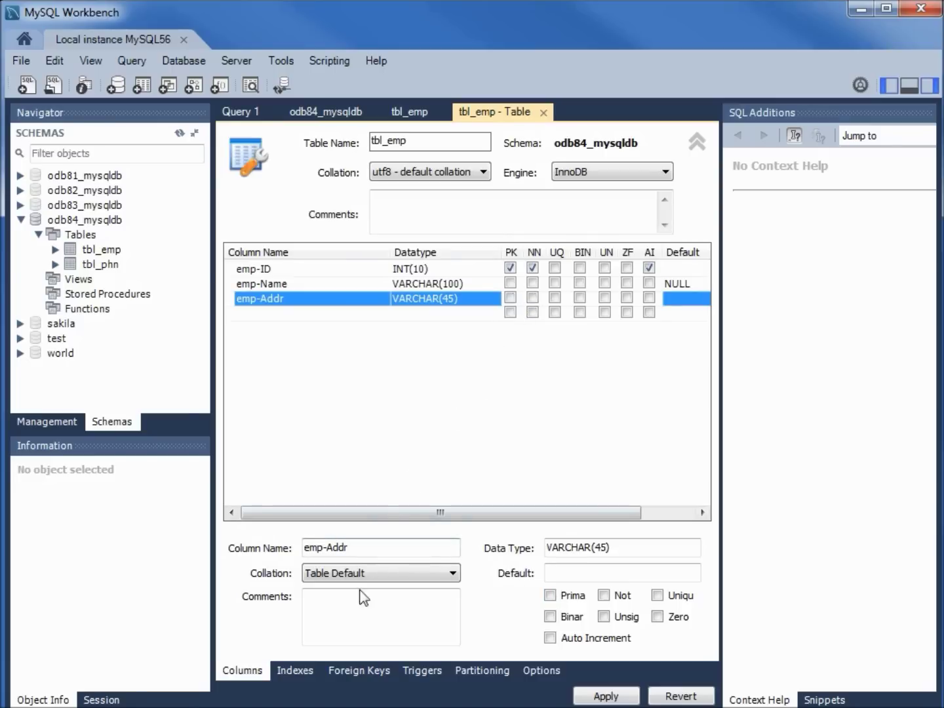
# Give emp-Addr the comment "This is for the Employee Address" and apply the table change to the database
pyautogui.click(345, 610)
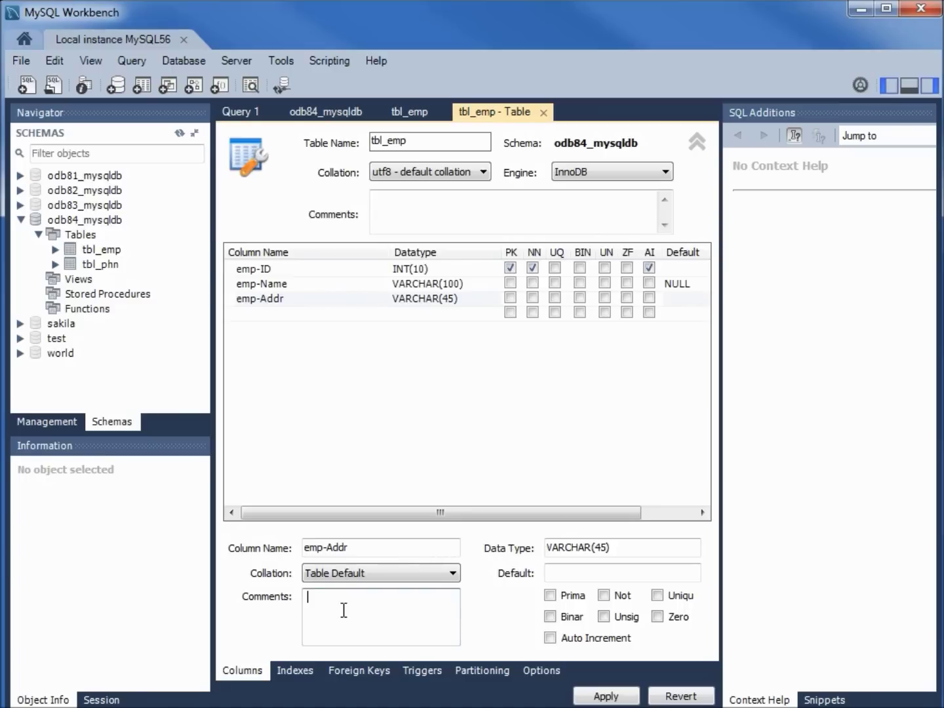
pyautogui.write('This is for the Employee Address')
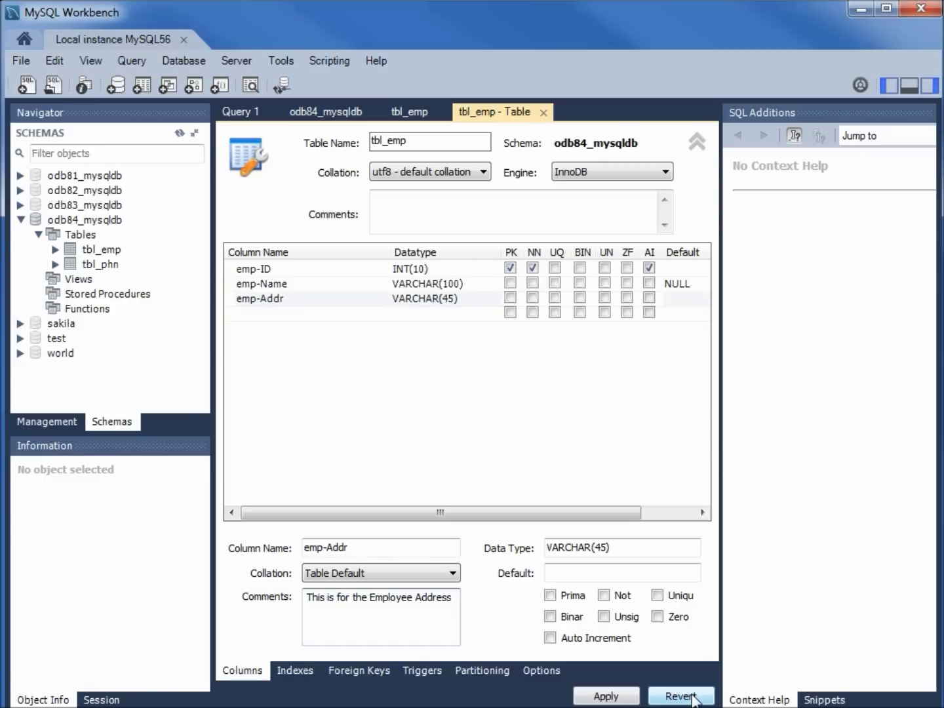
pyautogui.click(617, 699)
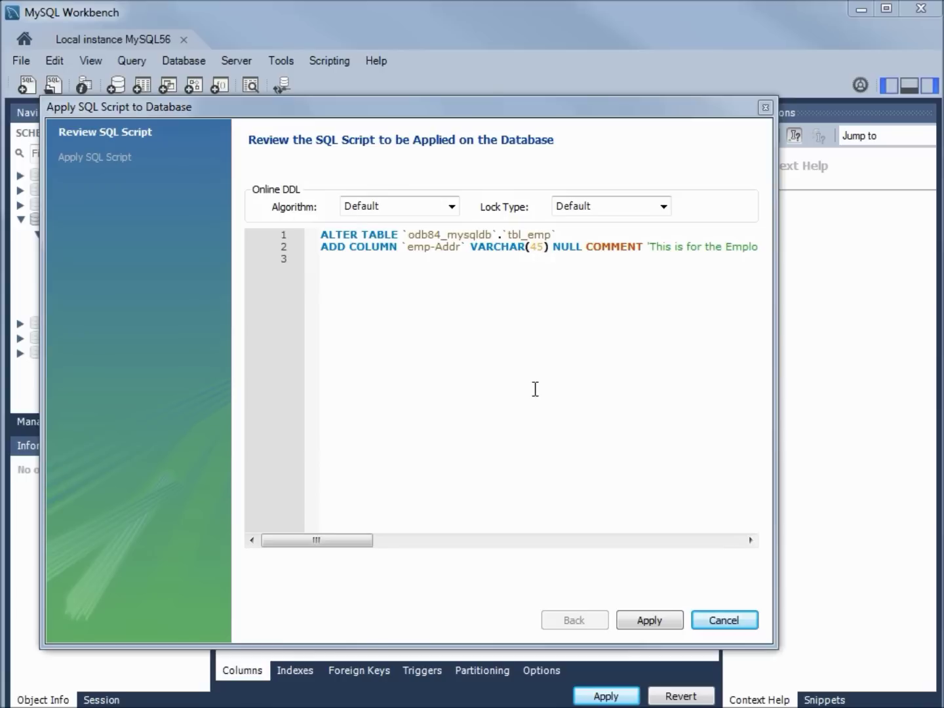
pyautogui.click(666, 626)
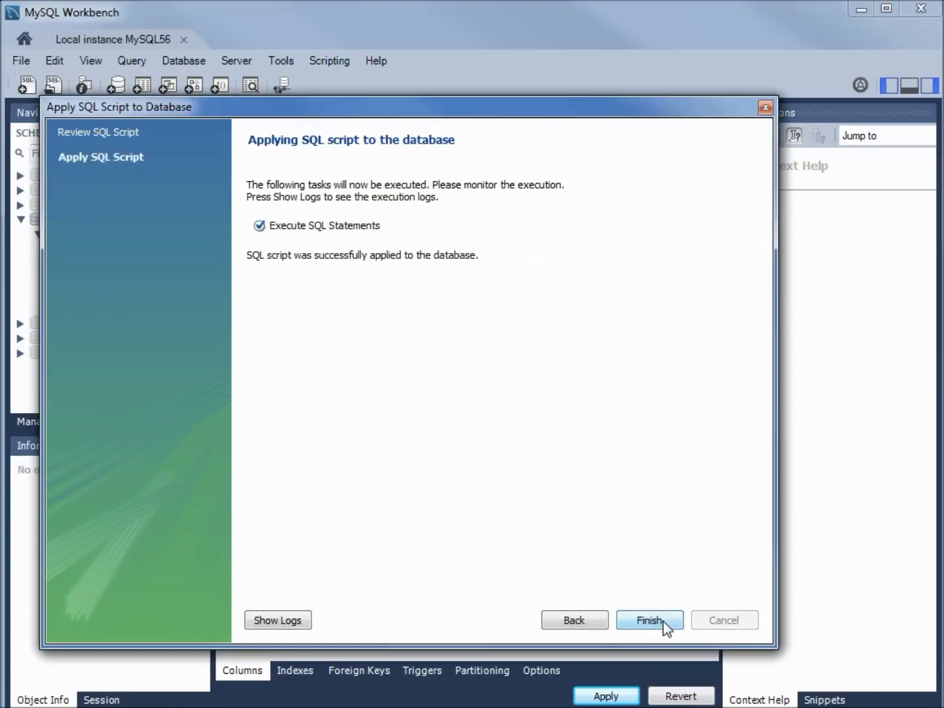
pyautogui.click(663, 620)
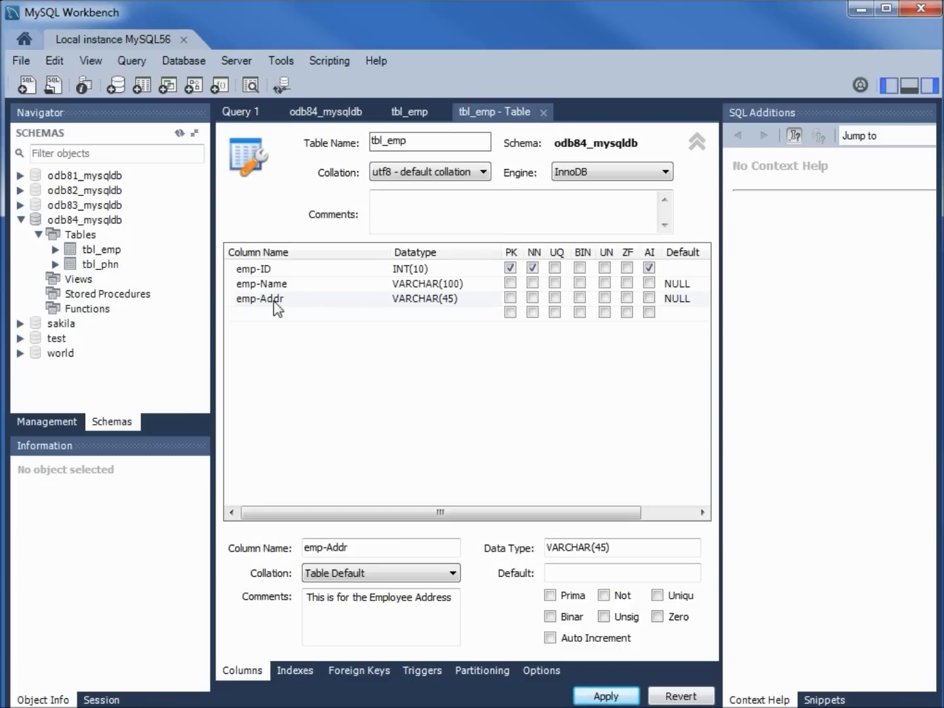
# List the columns of tbl_emp in the schema tree and view the table's rows again
pyautogui.click(56, 249)
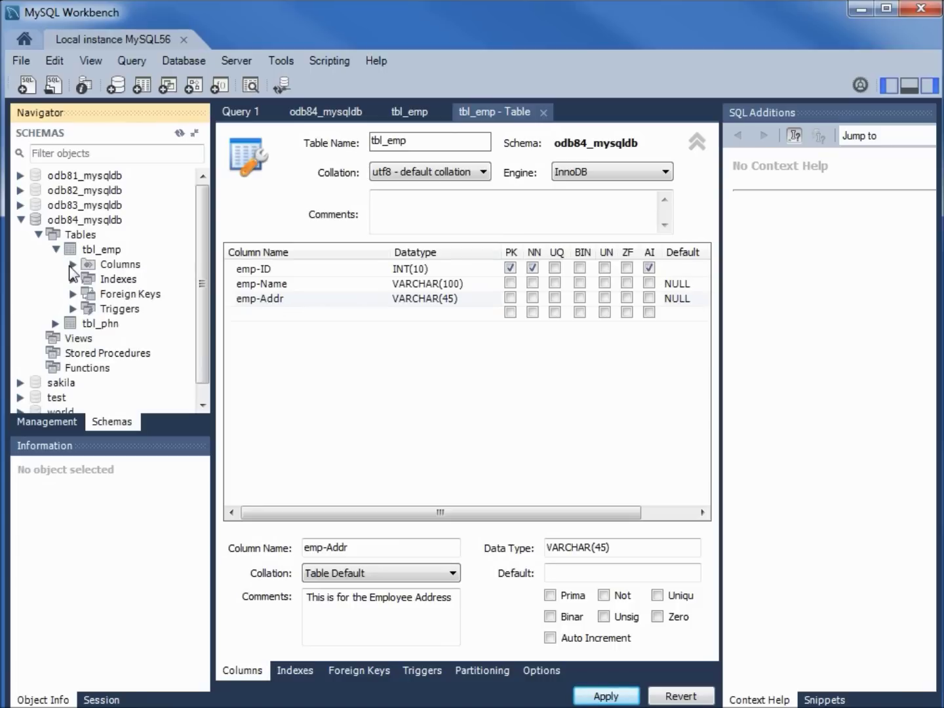
pyautogui.click(74, 264)
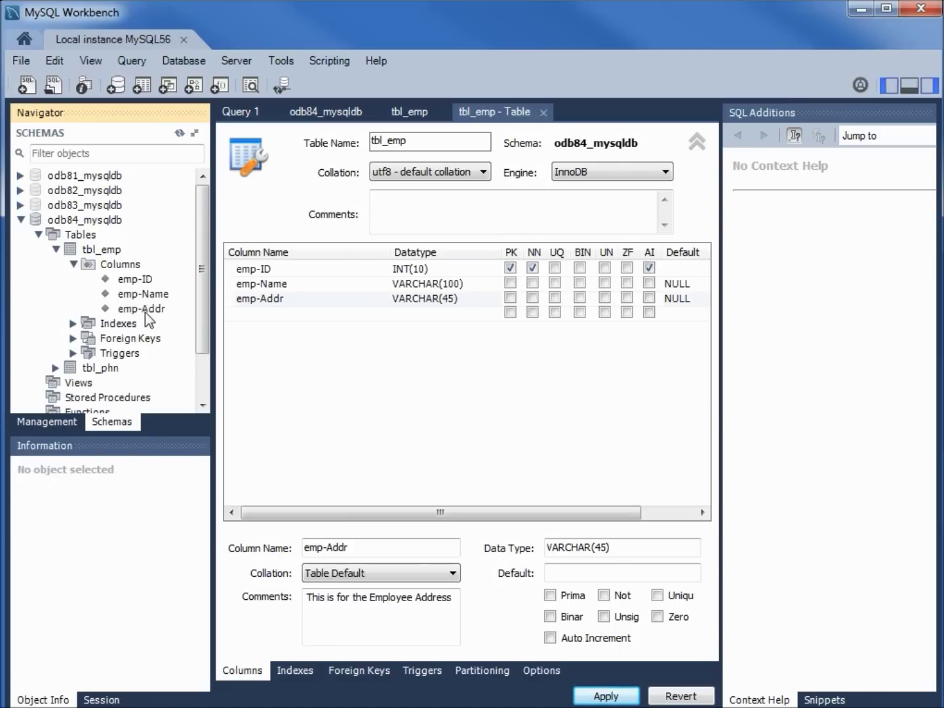
pyautogui.moveTo(88, 248)
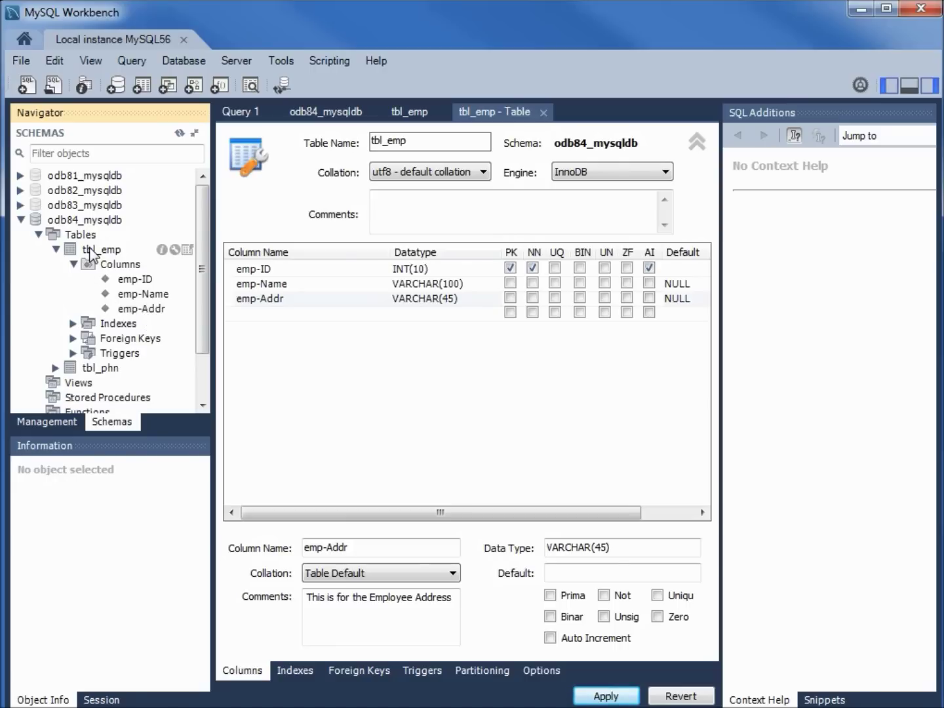
pyautogui.click(188, 250)
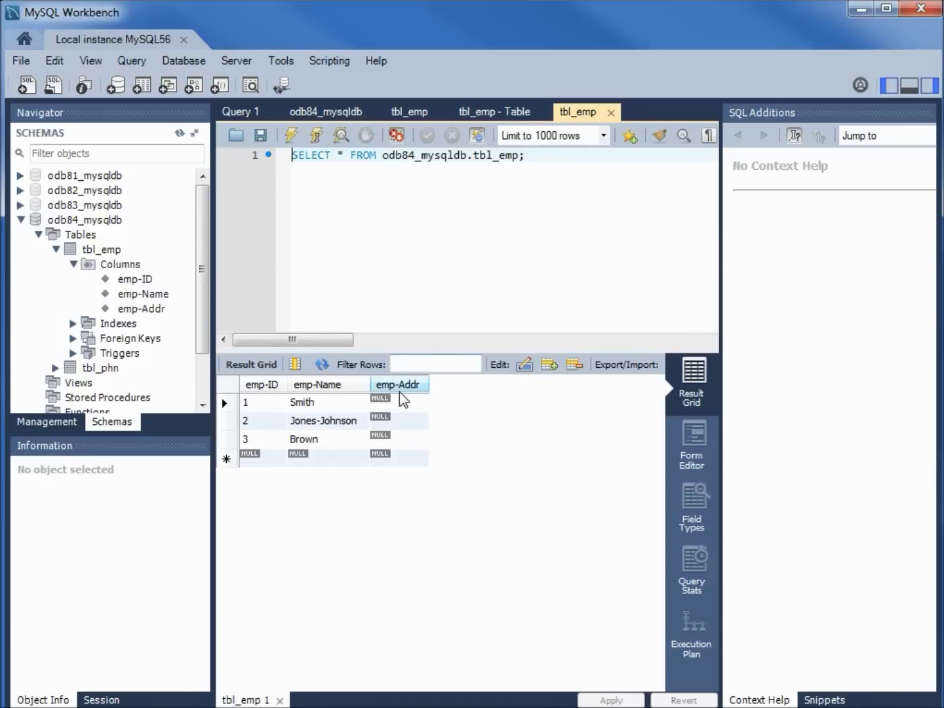
# Close the older tbl_emp result that lacks the emp-Addr column and return to the newer tbl_emp result
pyautogui.click(410, 111)
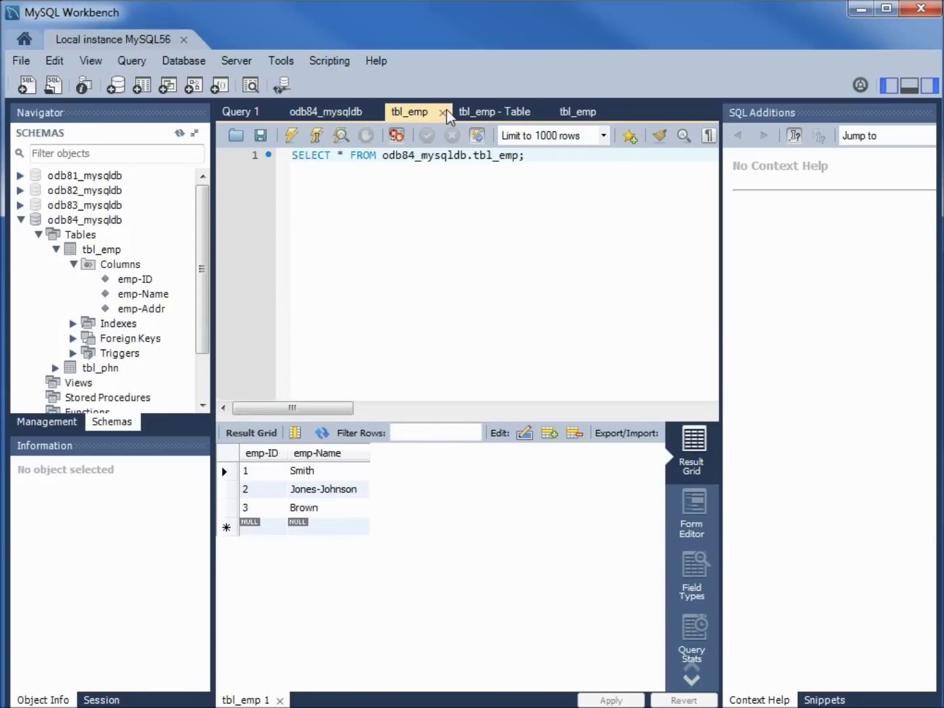
pyautogui.click(443, 113)
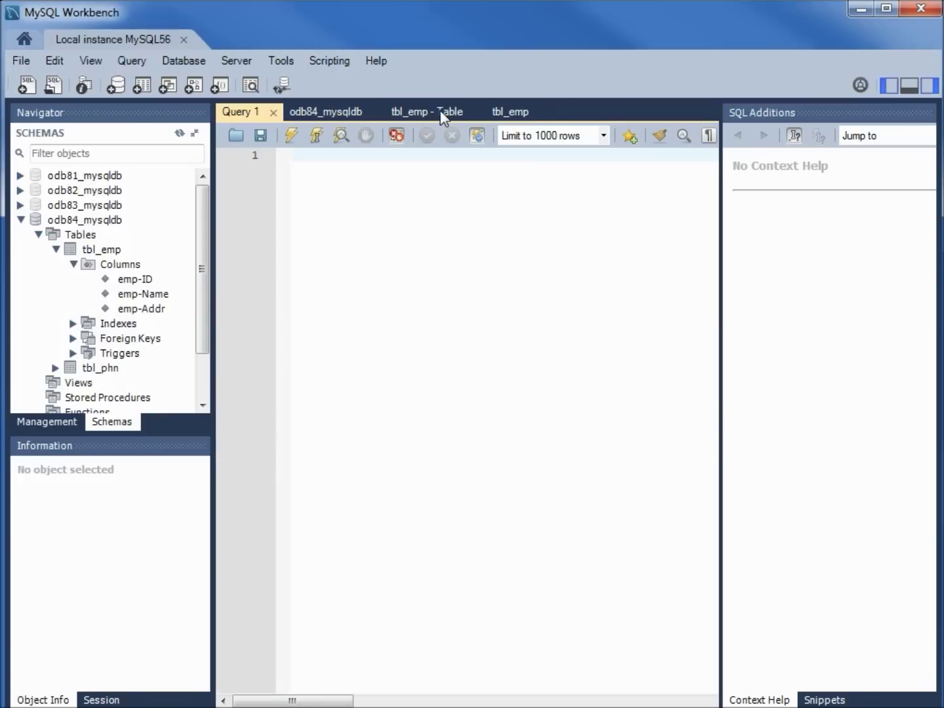
pyautogui.click(489, 112)
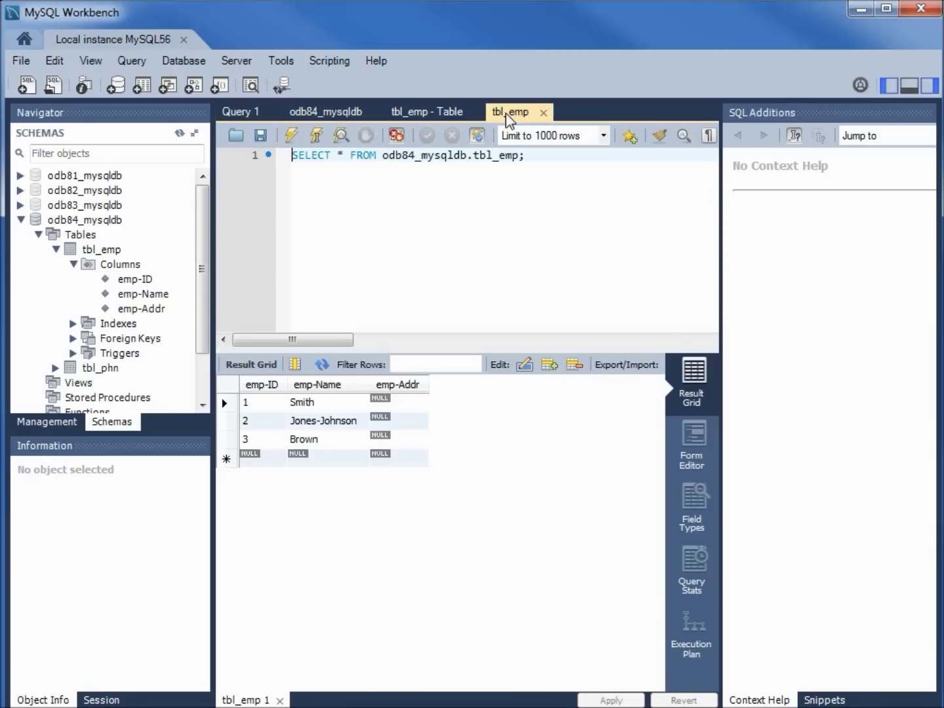
# Enter a street address in emp-Addr for the employee with emp-ID 1 and generate the update script for review
pyautogui.click(401, 400)
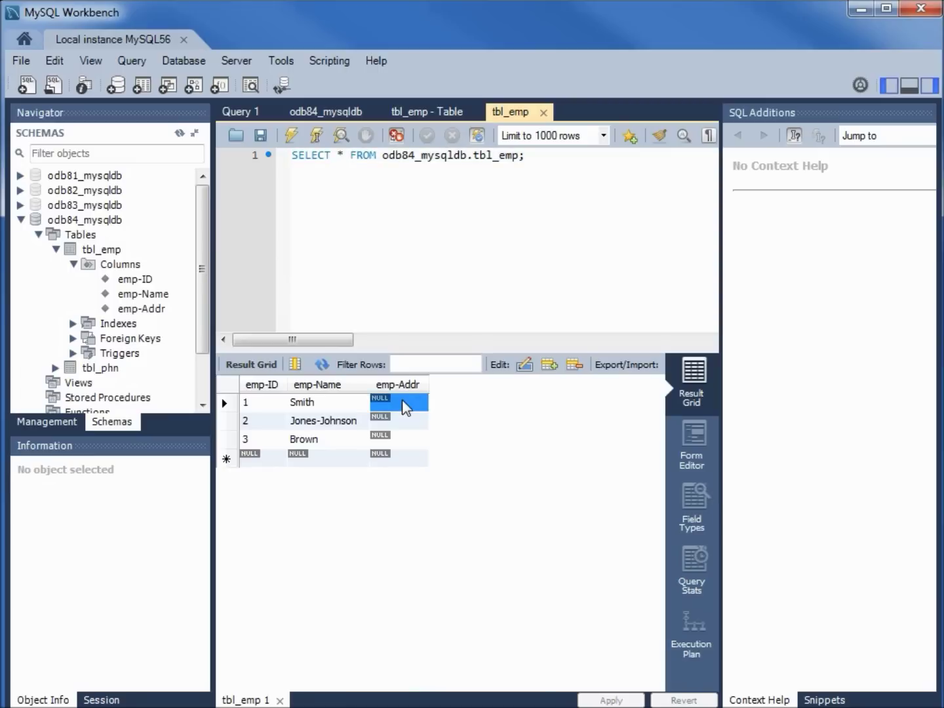
pyautogui.click(402, 400)
pyautogui.write('1234 Derby Lane')
pyautogui.click(420, 427)
pyautogui.click(611, 700)
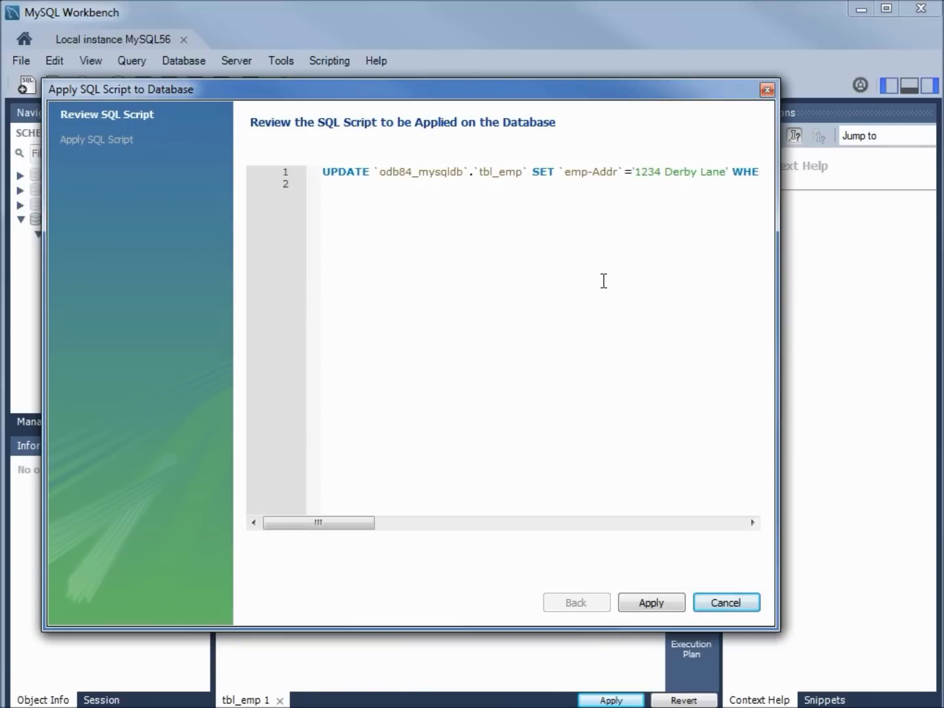
# Copy the whole generated UPDATE statement, then cancel applying it and revert the pending address edit
pyautogui.doubleClick(337, 173)
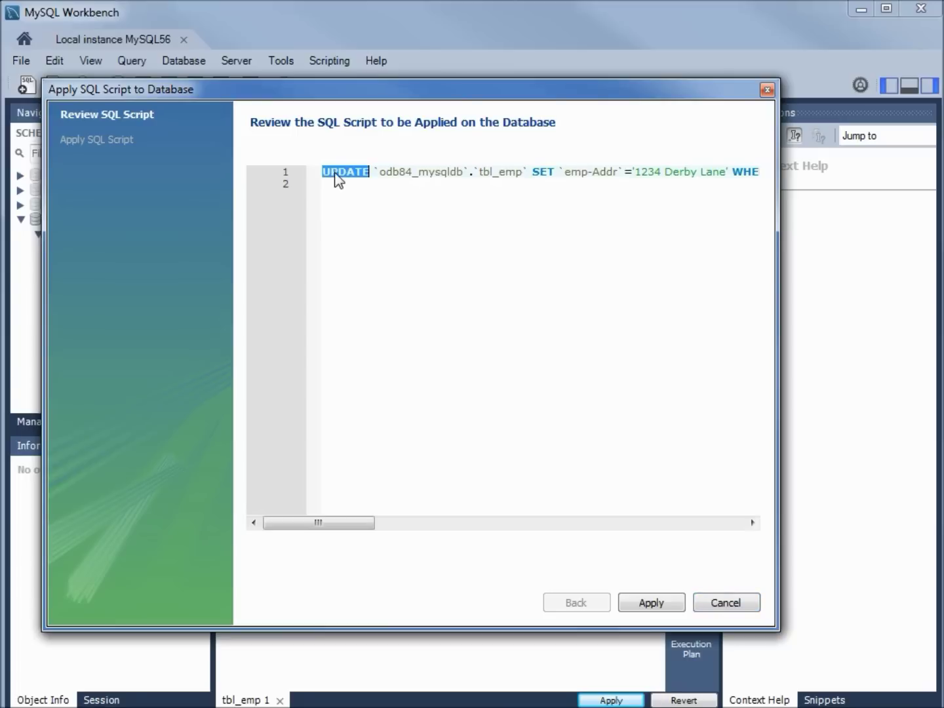
pyautogui.tripleClick(336, 177)
pyautogui.hotkey('ctrl', 'c')
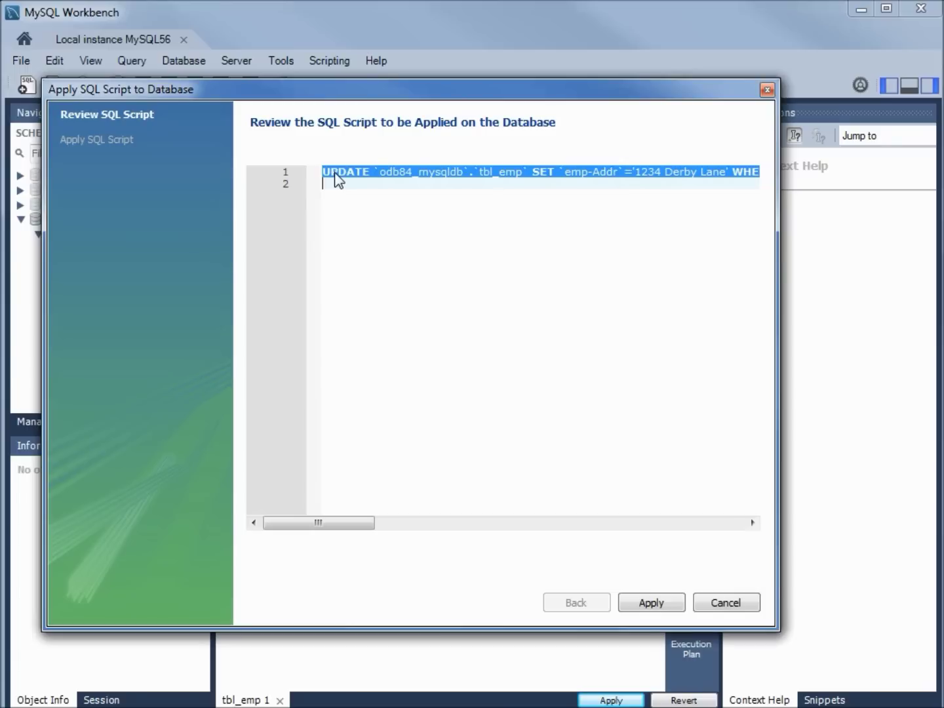
pyautogui.click(723, 606)
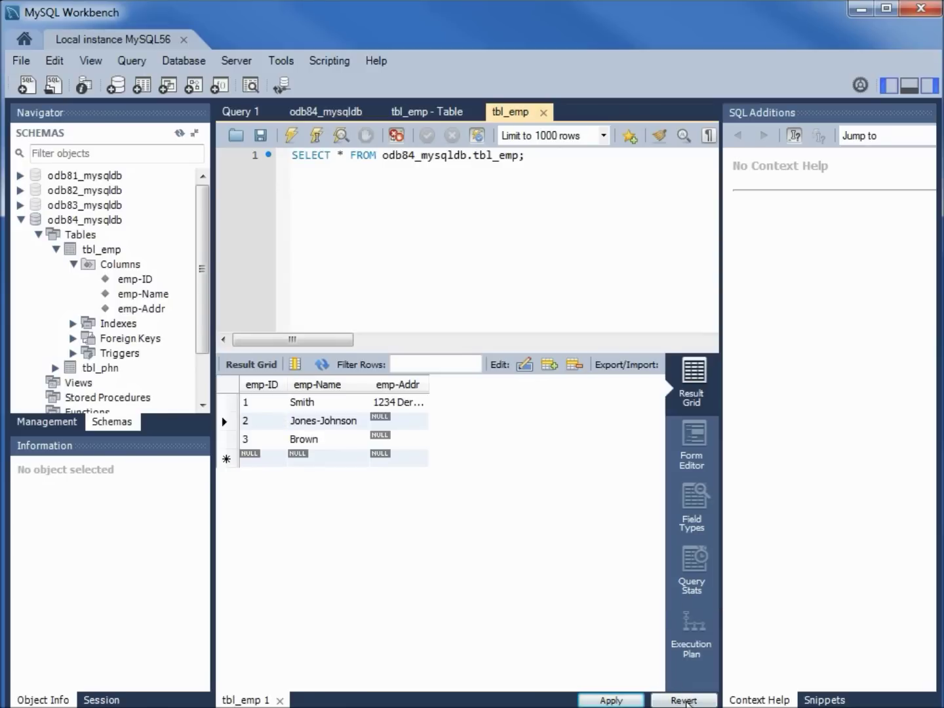
pyautogui.click(684, 700)
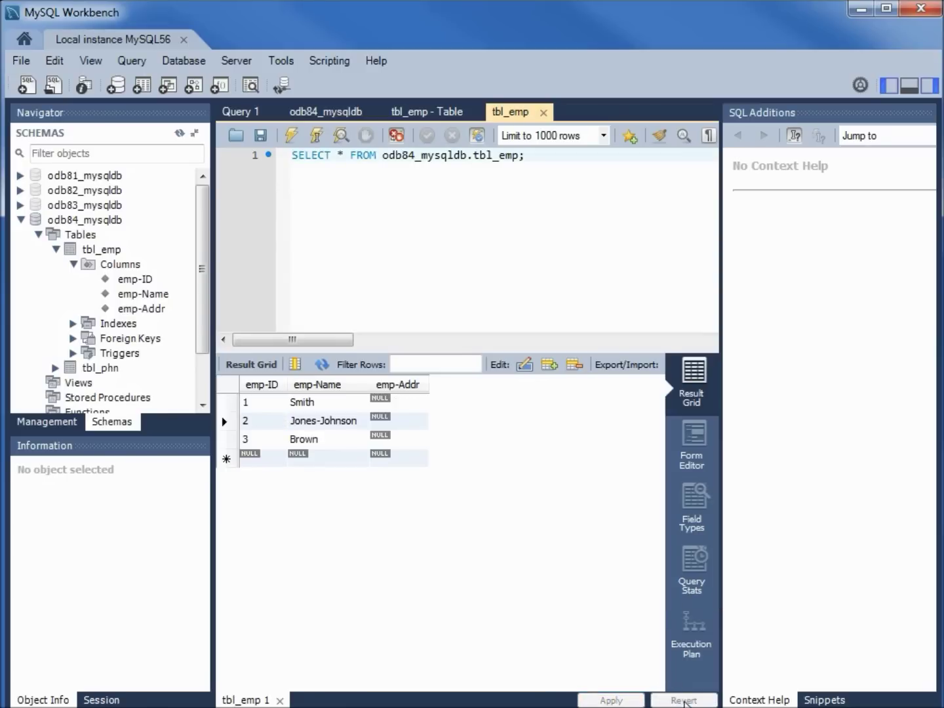
# Paste the copied UPDATE statement into Query 1 and beautify the SQL formatting
pyautogui.click(233, 114)
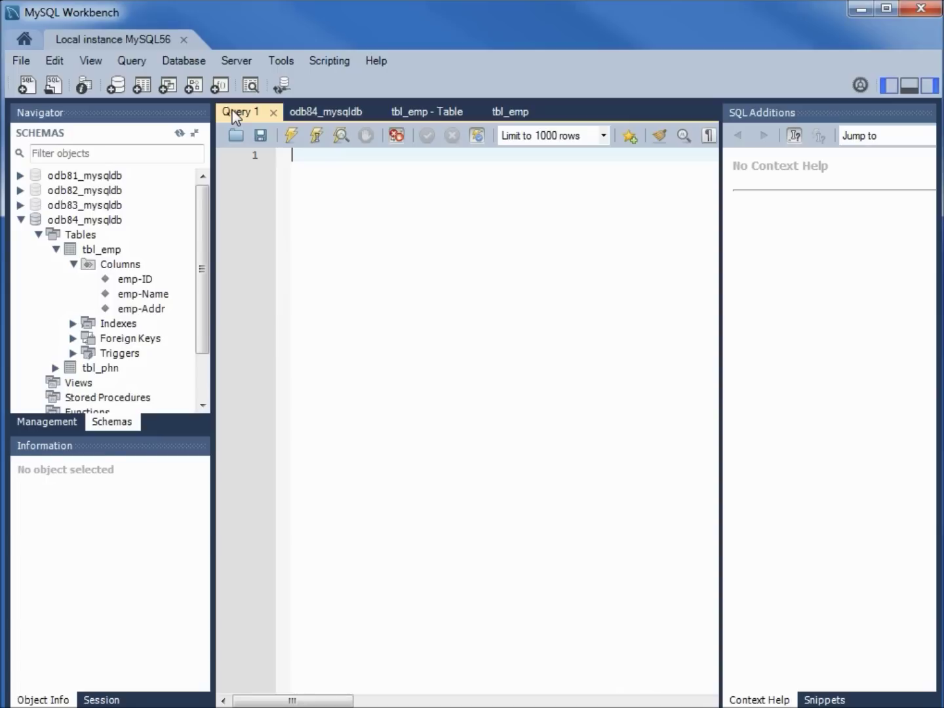
pyautogui.rightClick(312, 155)
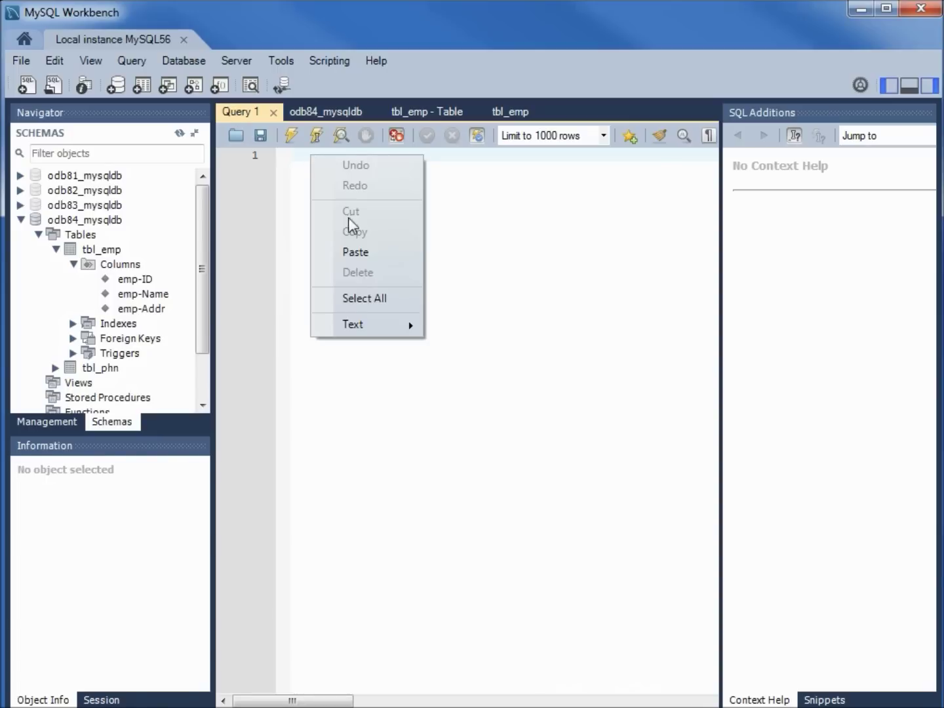
pyautogui.click(363, 254)
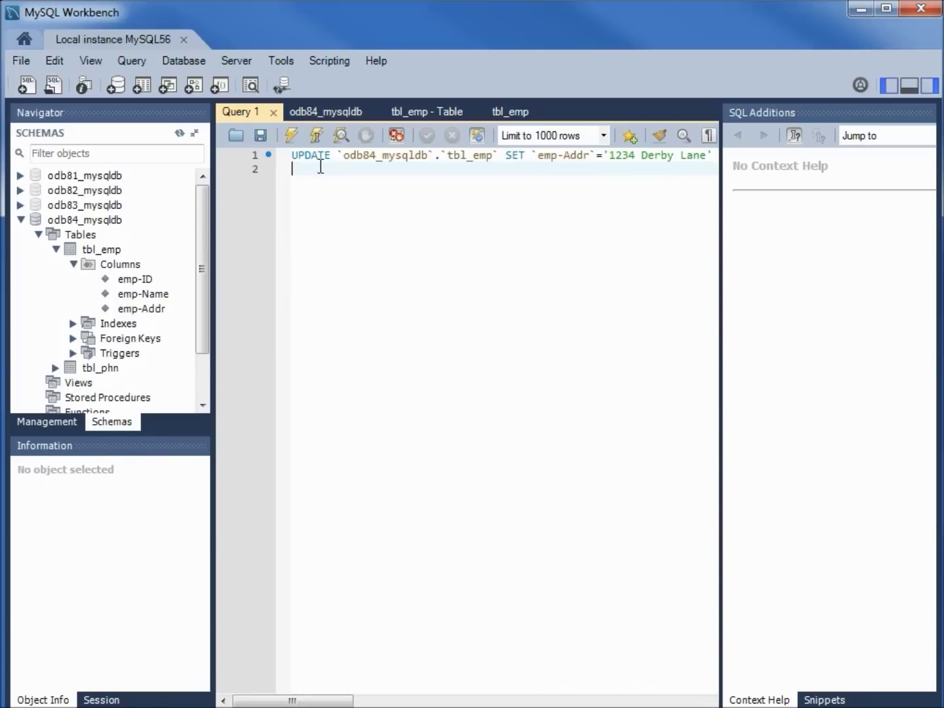
pyautogui.click(663, 134)
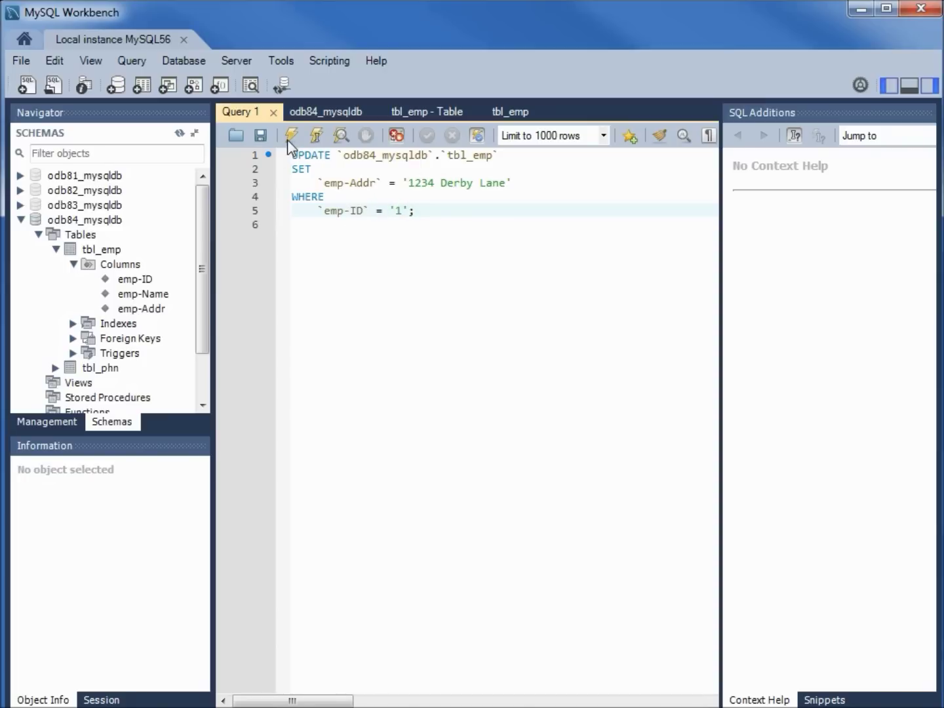
# Execute the UPDATE statement with the action output shown, and check the rows of tbl_emp before returning to Query 1
pyautogui.click(904, 84)
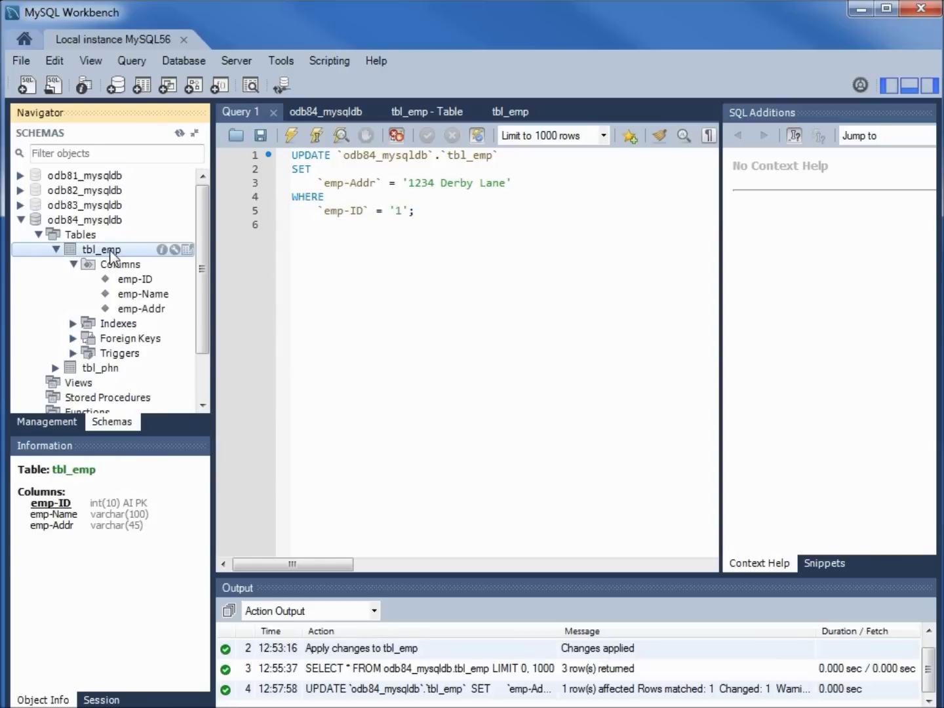
pyautogui.click(187, 249)
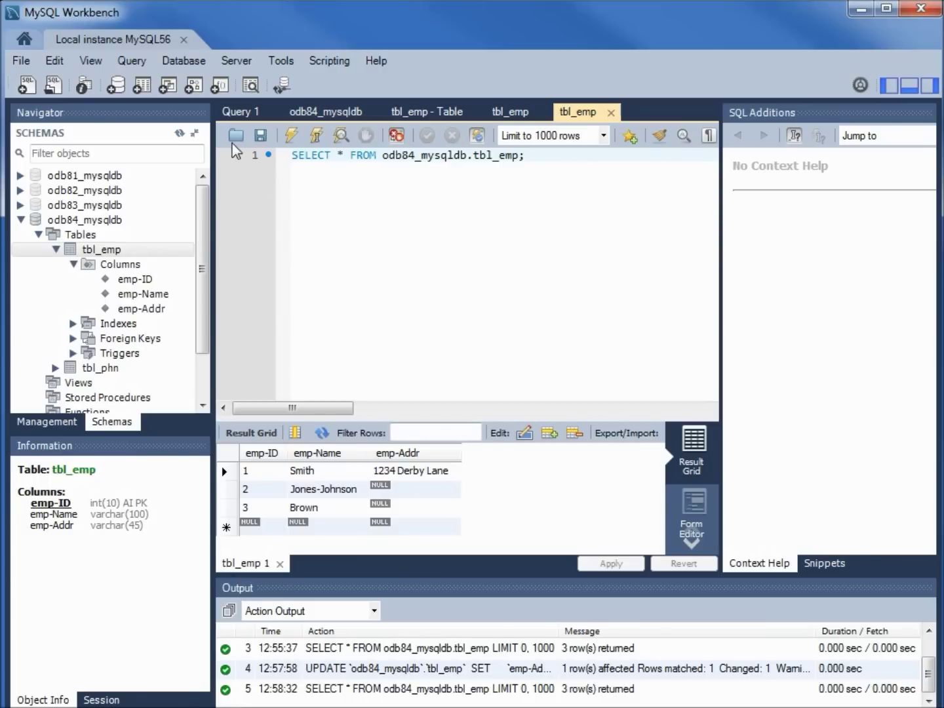
pyautogui.click(239, 111)
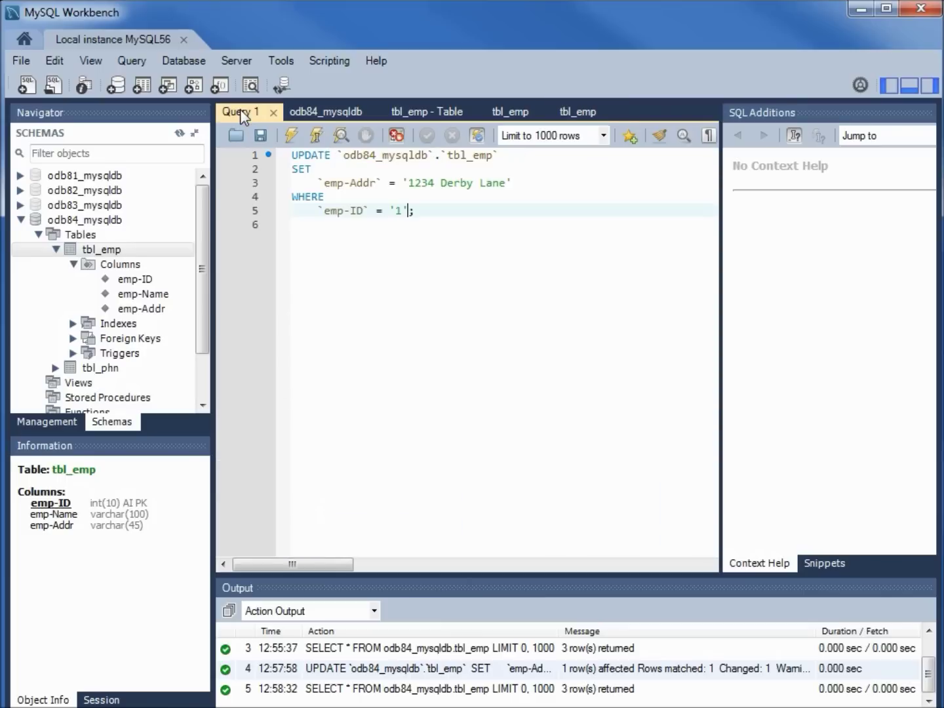